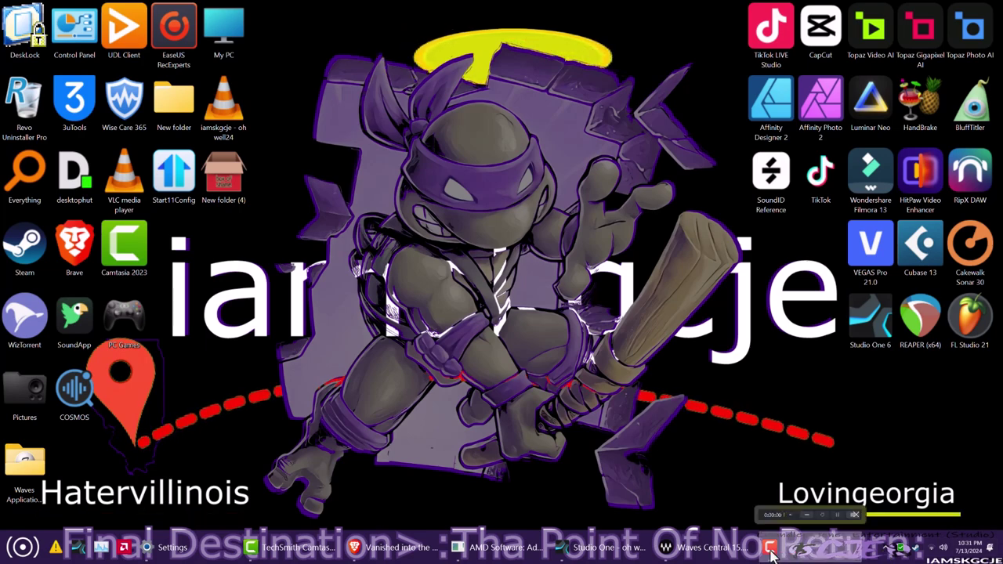
Bring up Waves Central to view its Install and Activate Products list, and minimise it
left_click(706, 547)
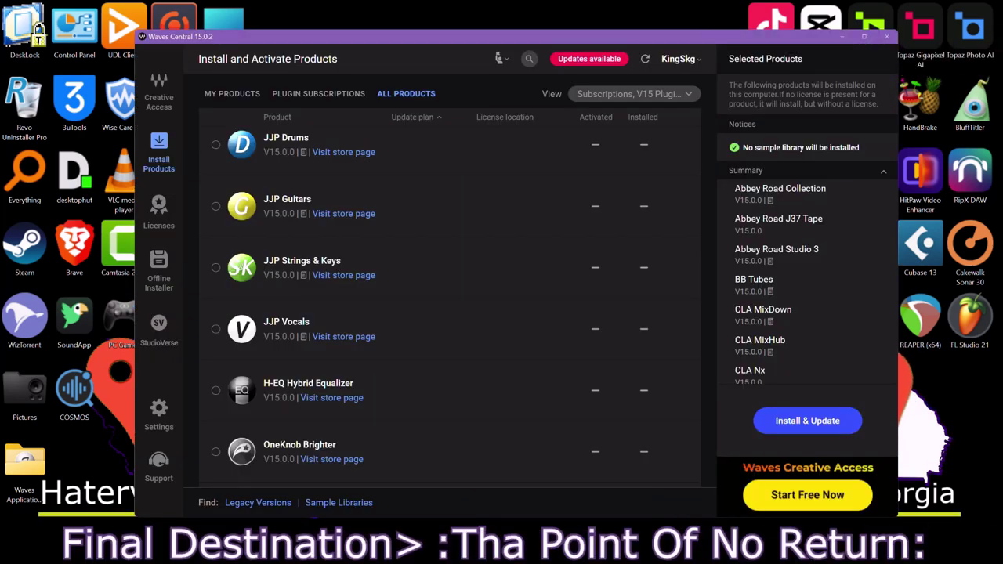
left_click(842, 37)
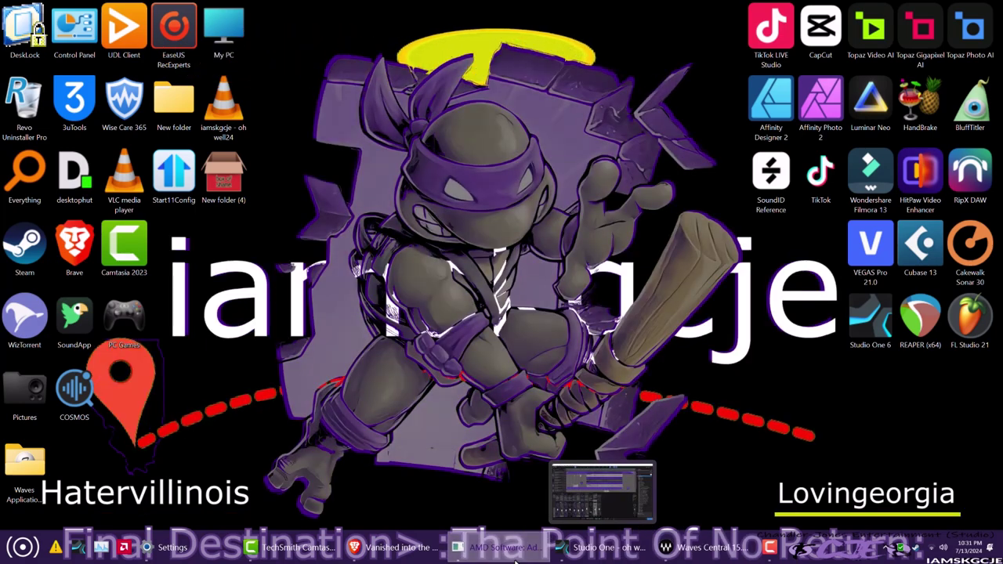
Review the AMD Software system page and the Windows About specifications, and close both windows
left_click(516, 561)
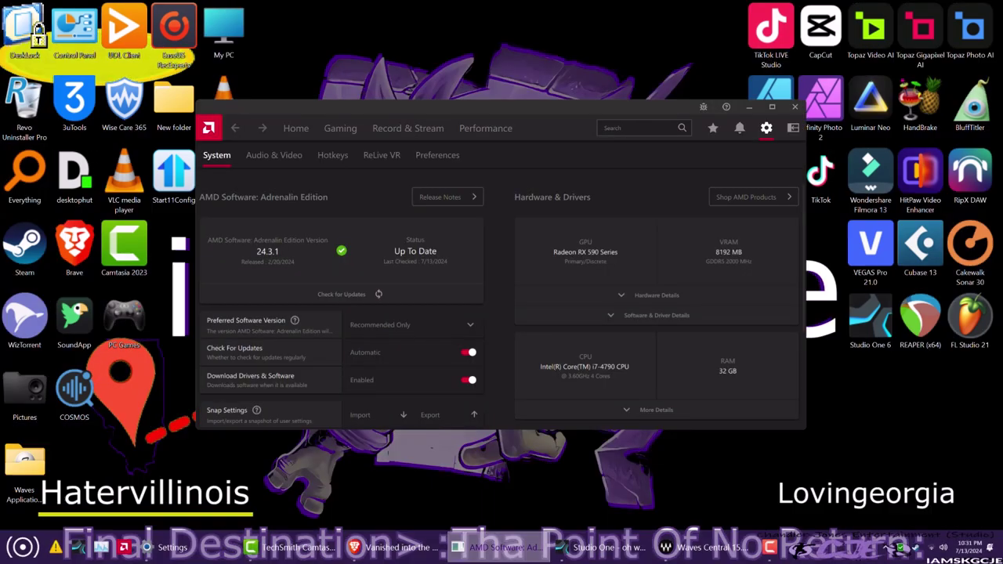
left_click(166, 547)
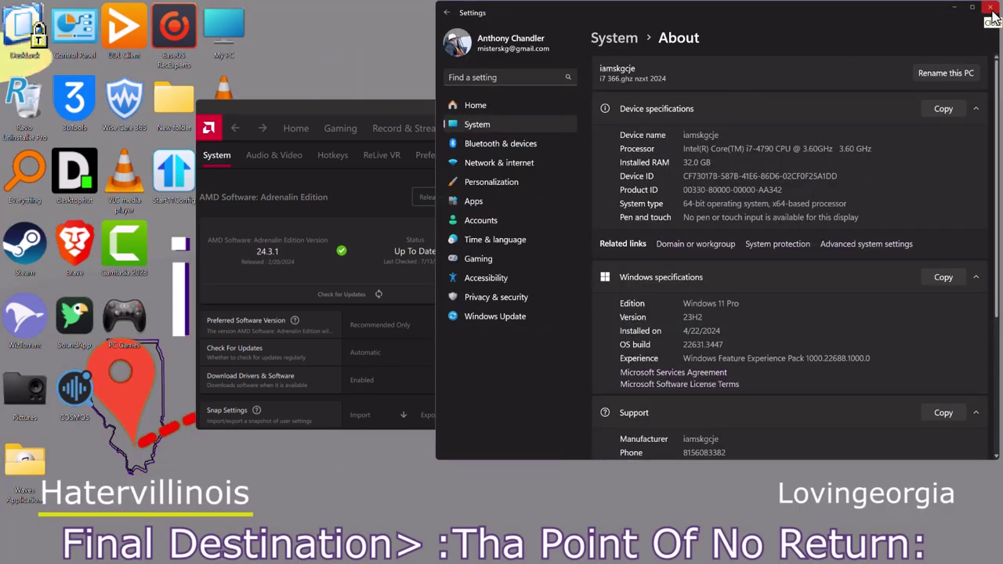
left_click(992, 12)
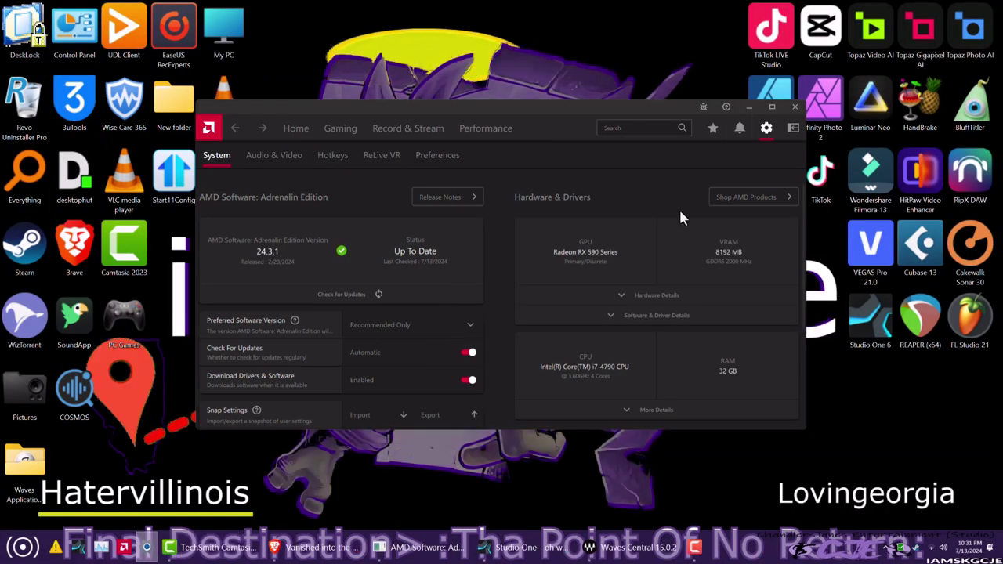
left_click(796, 106)
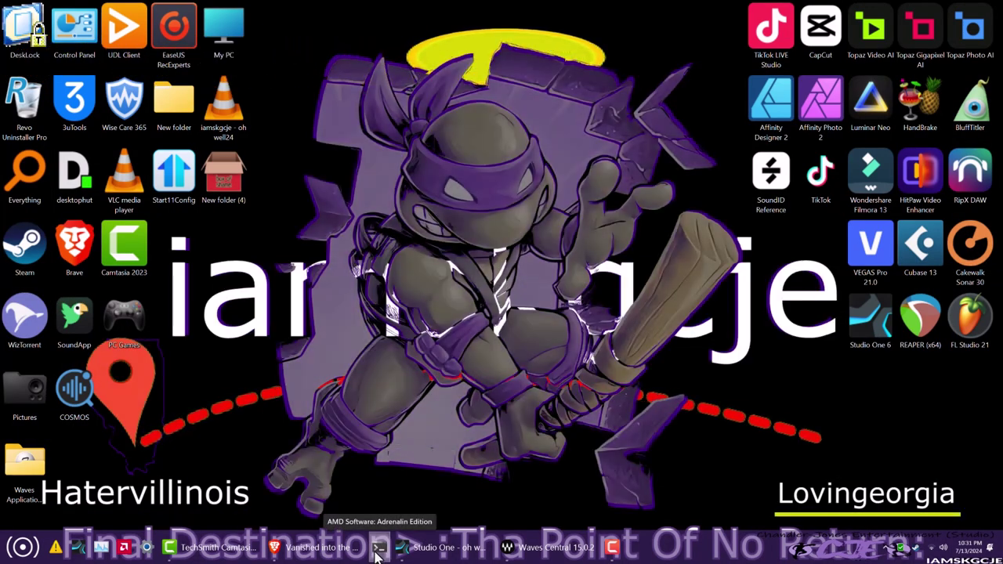
left_click(379, 548)
right_click(378, 549)
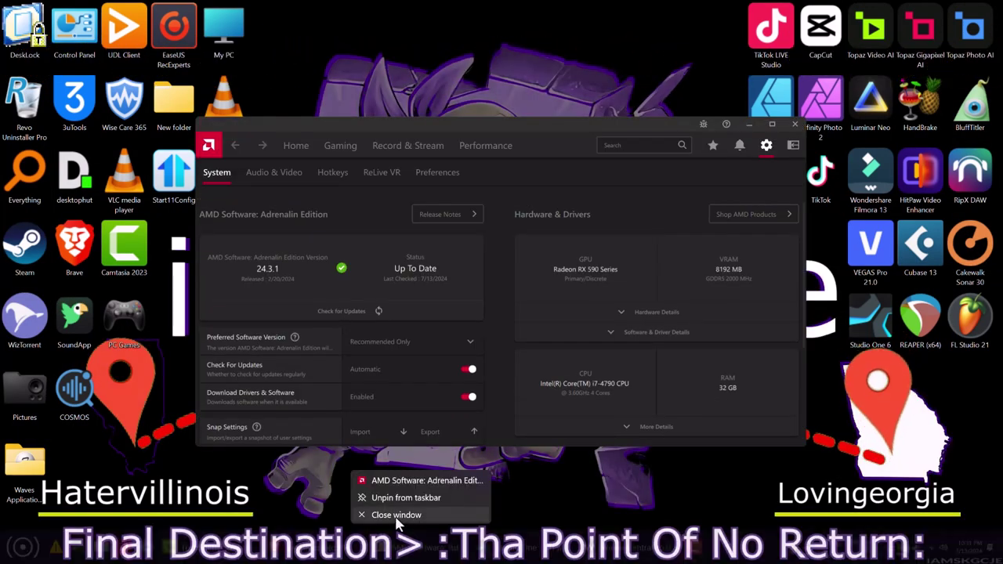
left_click(364, 551)
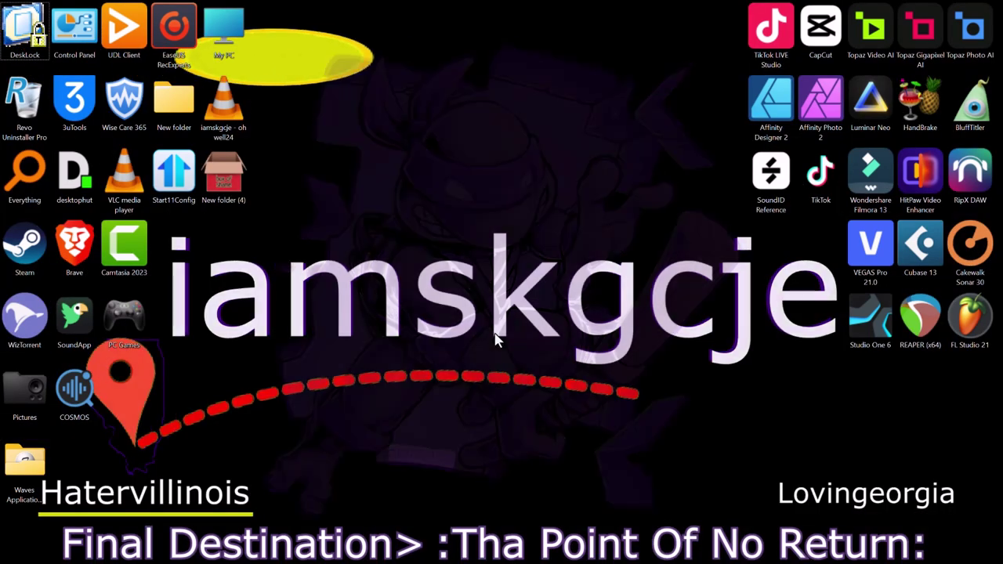
key("super")
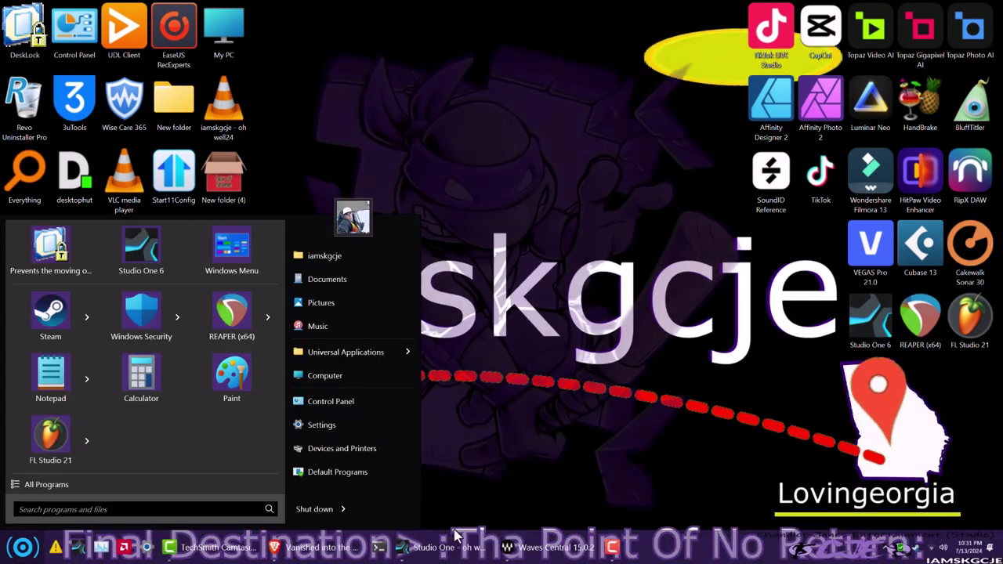
mouse_move(208, 552)
mouse_move(508, 555)
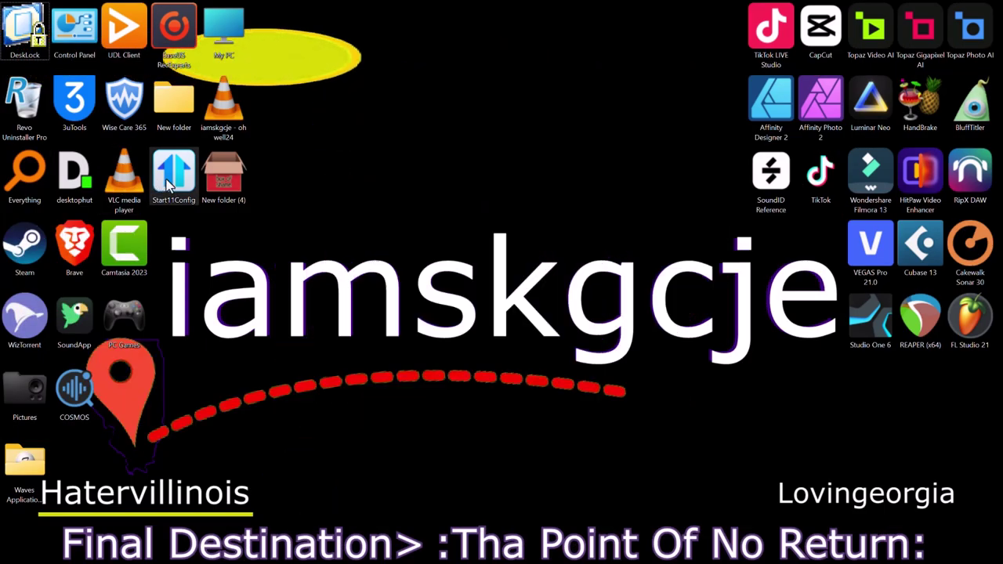
Open the taskbar blur, transparency, colour and rounded corners settings in Start11, and allow the program's blocked outgoing connection
double_click(167, 181)
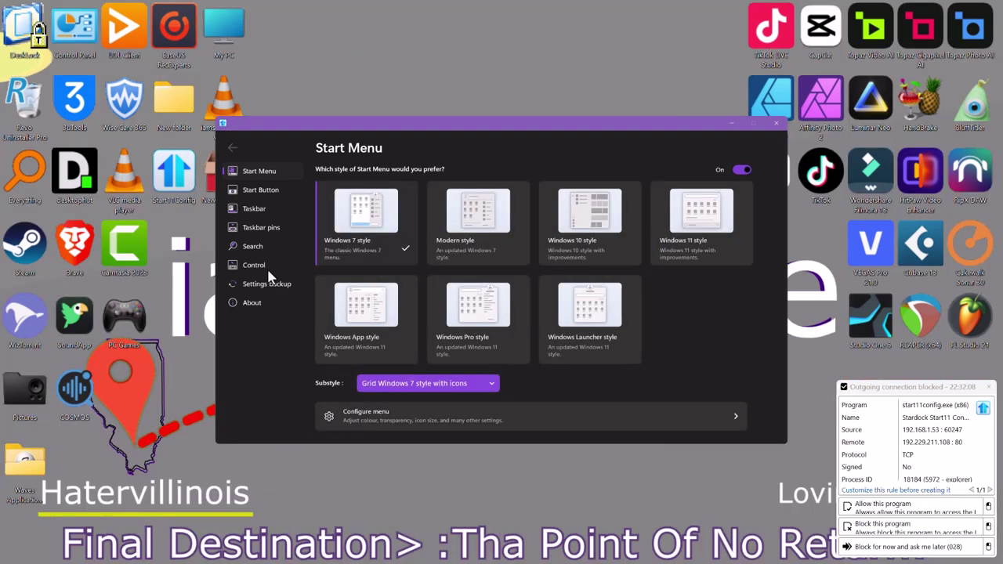
left_click(257, 207)
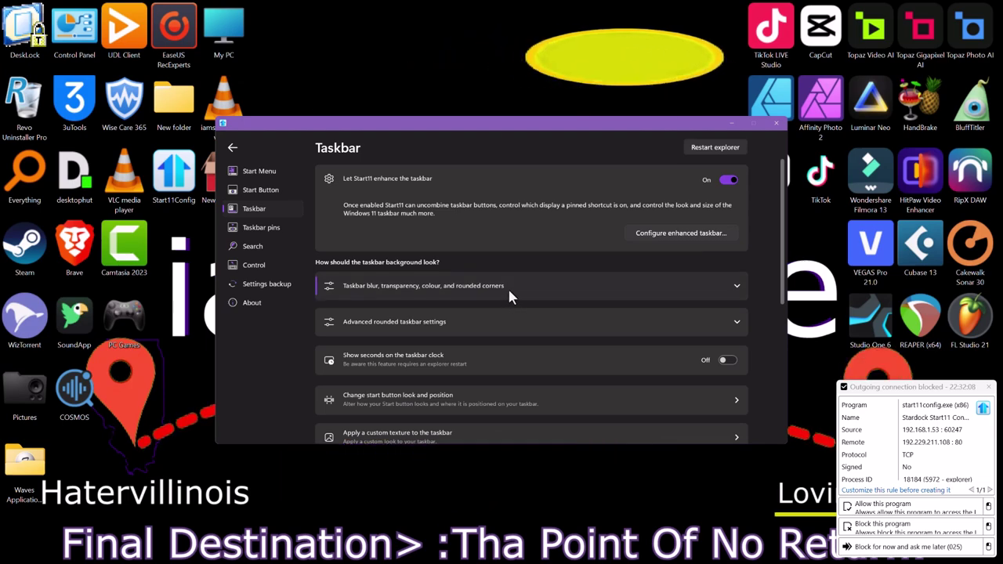
left_click(508, 287)
left_click(728, 383)
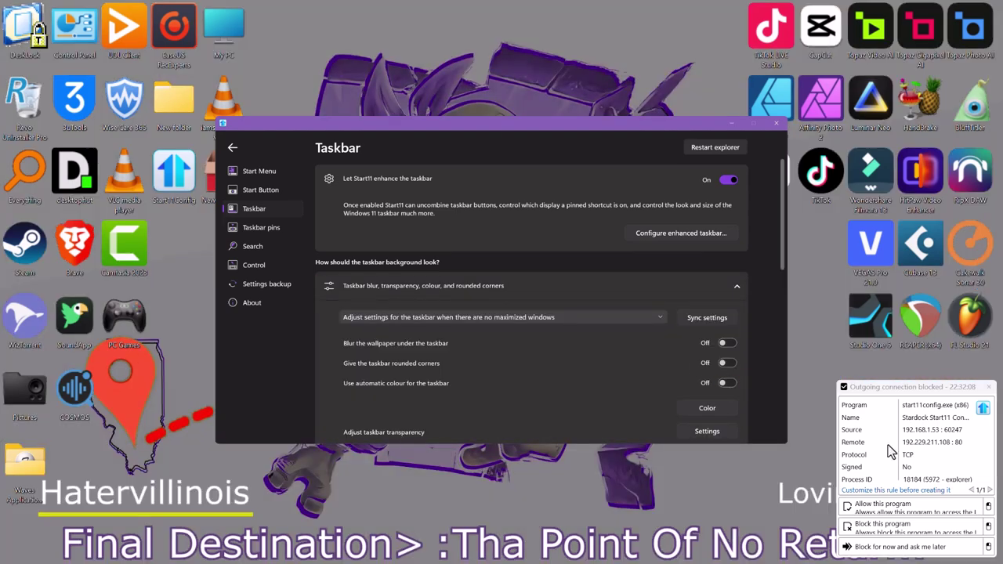
left_click(904, 510)
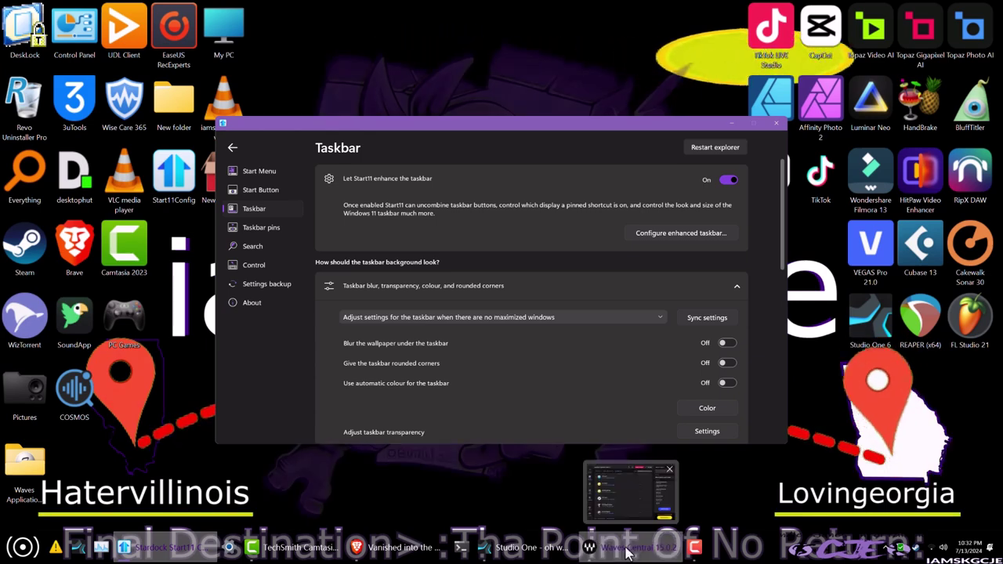
left_click(649, 480)
left_click(649, 477)
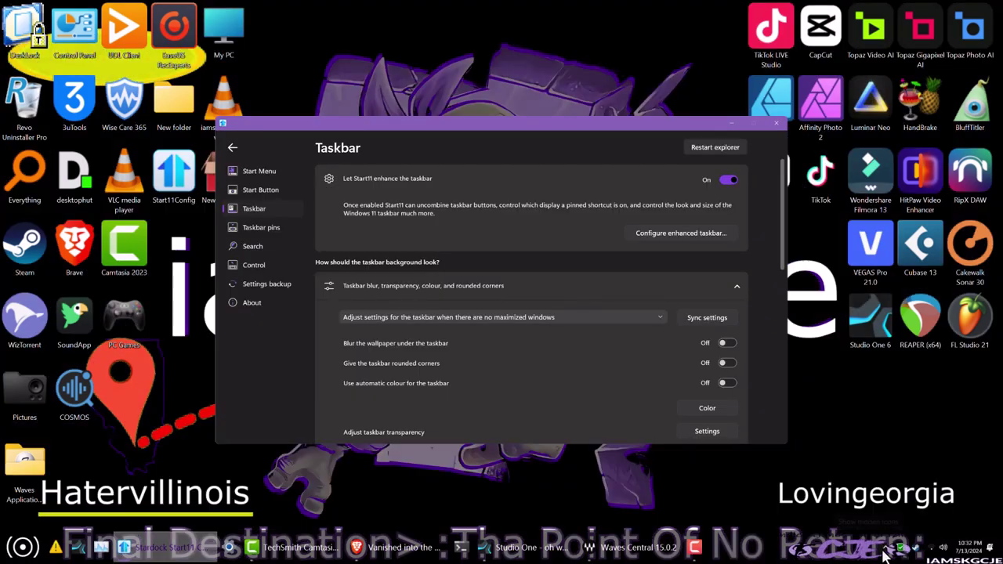
Switch to DesktopHut, set MP4 Video Live Wallpaper (14) as the desktop wallpaper, and close the gallery
left_click(888, 548)
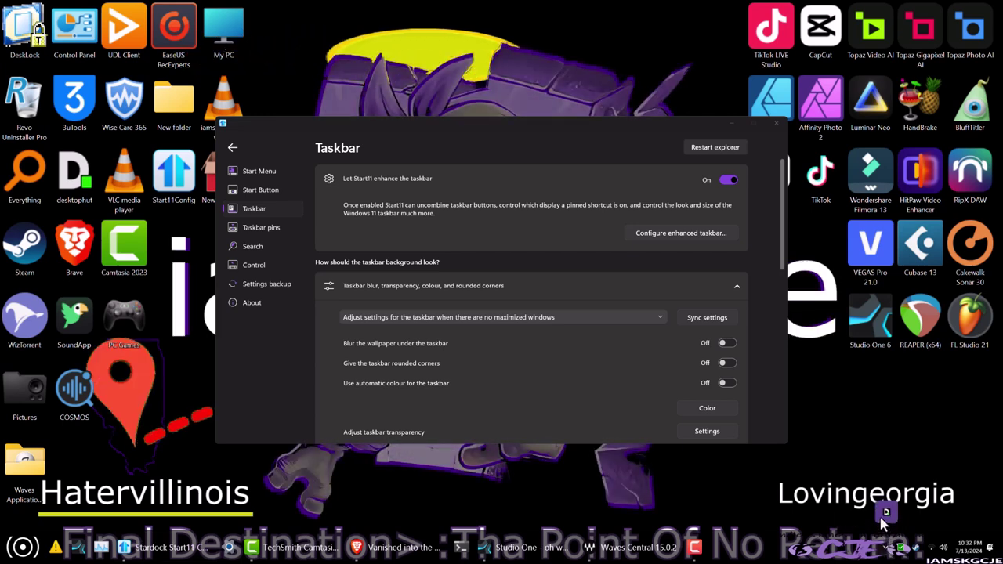
left_click(887, 514)
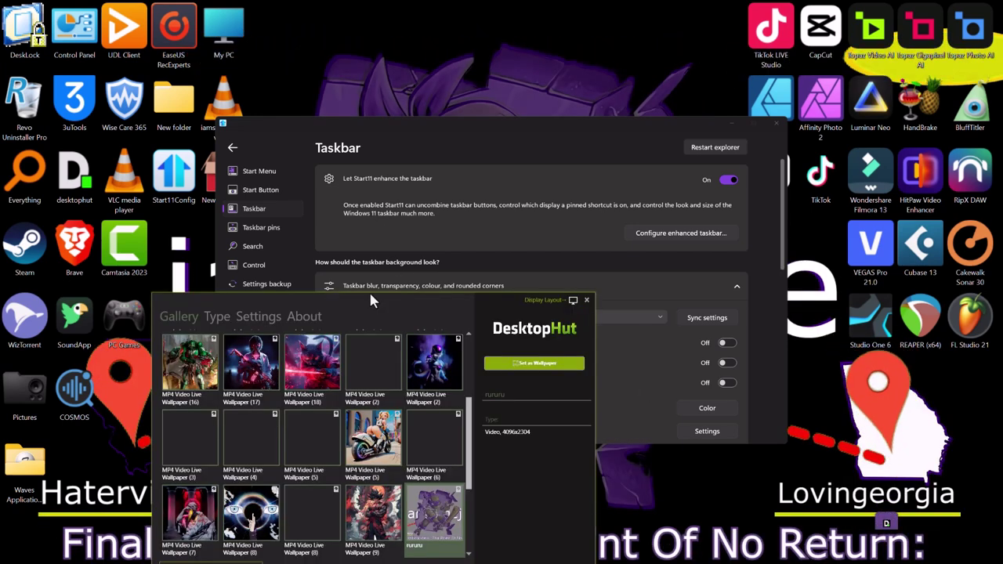
scroll(335, 454, "down", 1)
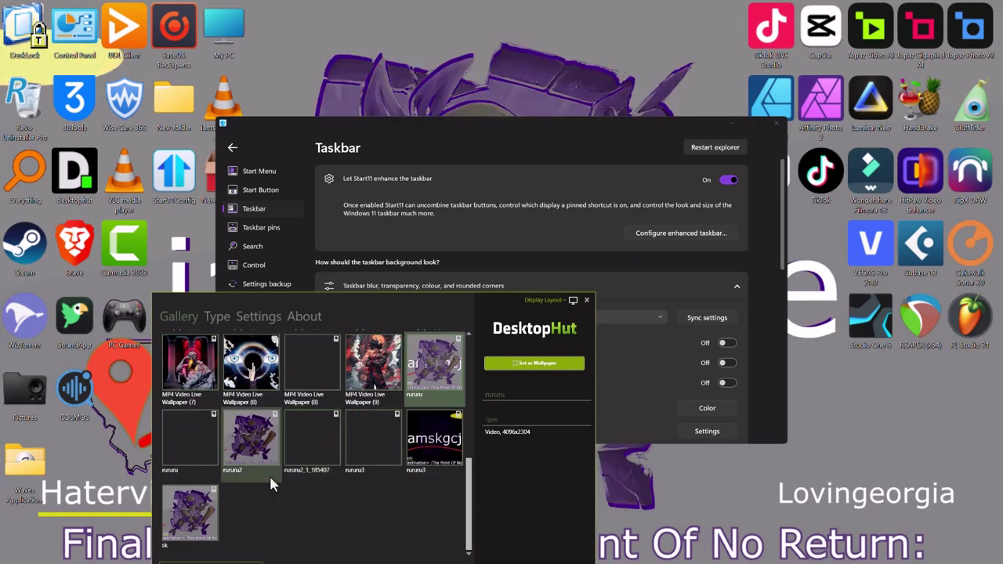
scroll(248, 470, "up", 2)
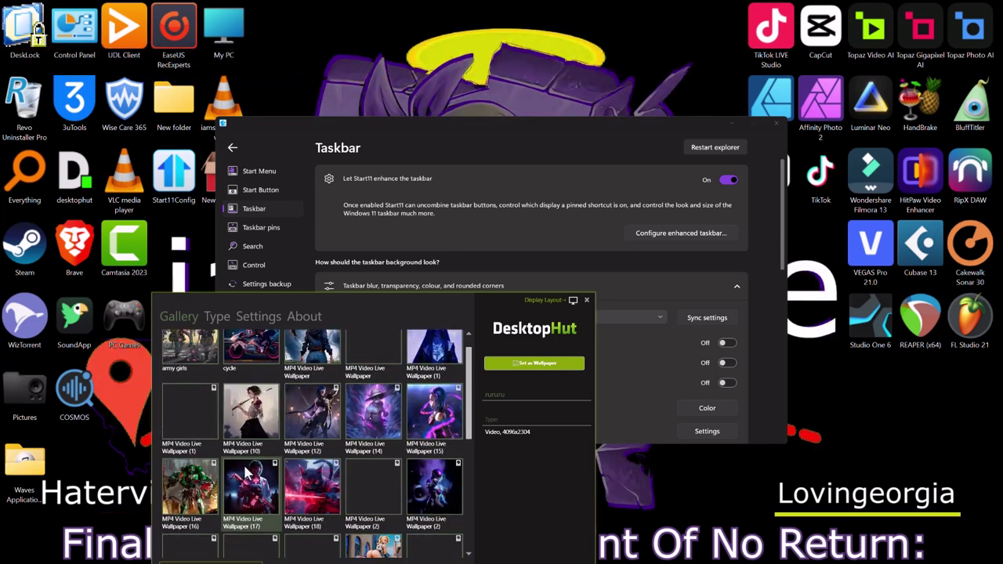
left_click(372, 451)
left_click(490, 365)
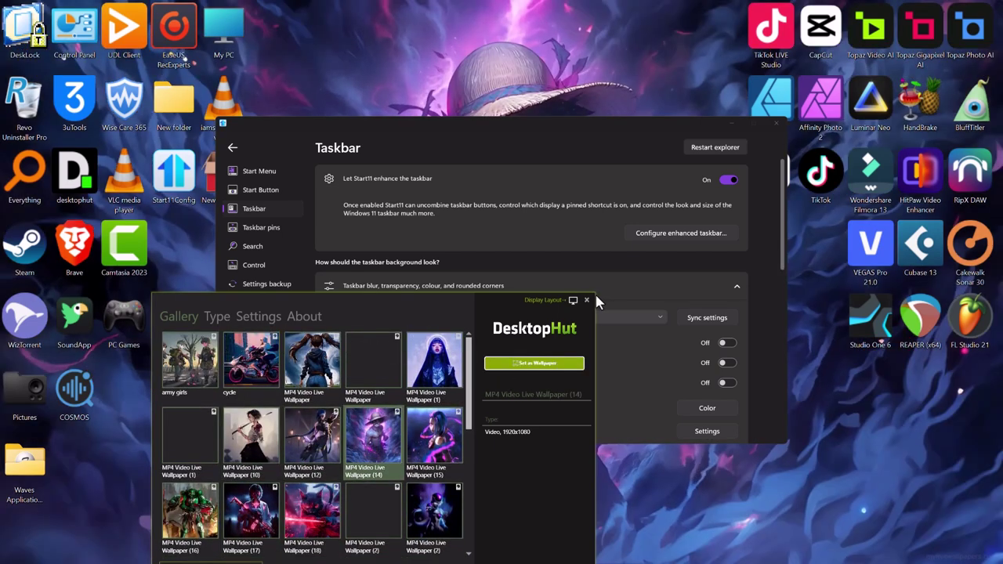
left_click(587, 301)
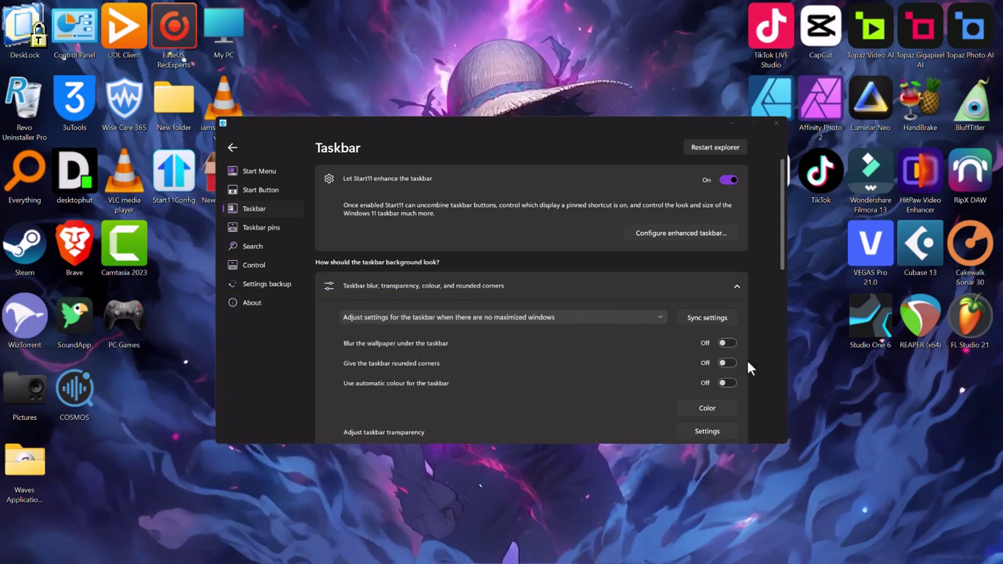
Restart Explorer from Start11's taskbar settings and close the Start11 window
left_click(725, 147)
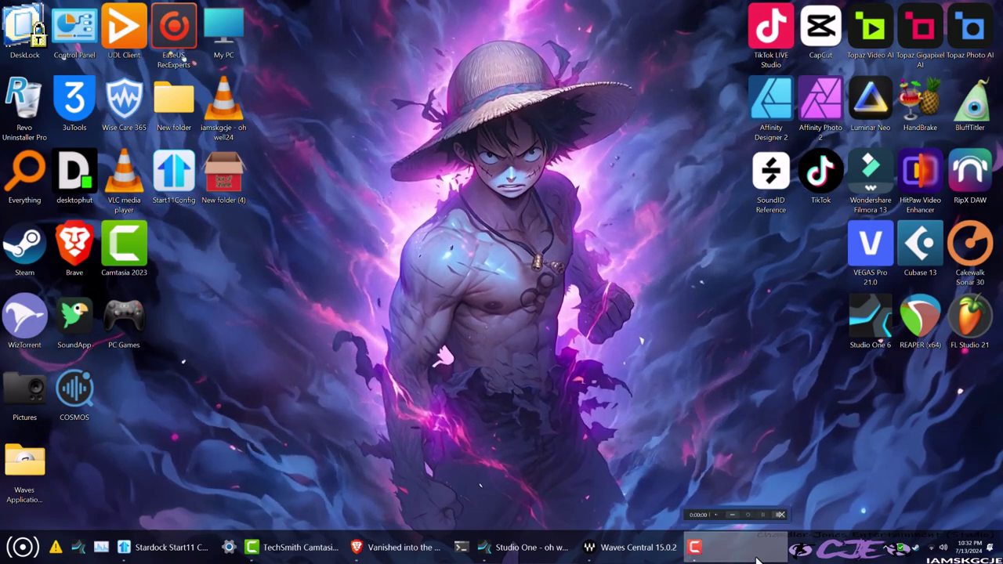
mouse_move(269, 560)
left_click(205, 547)
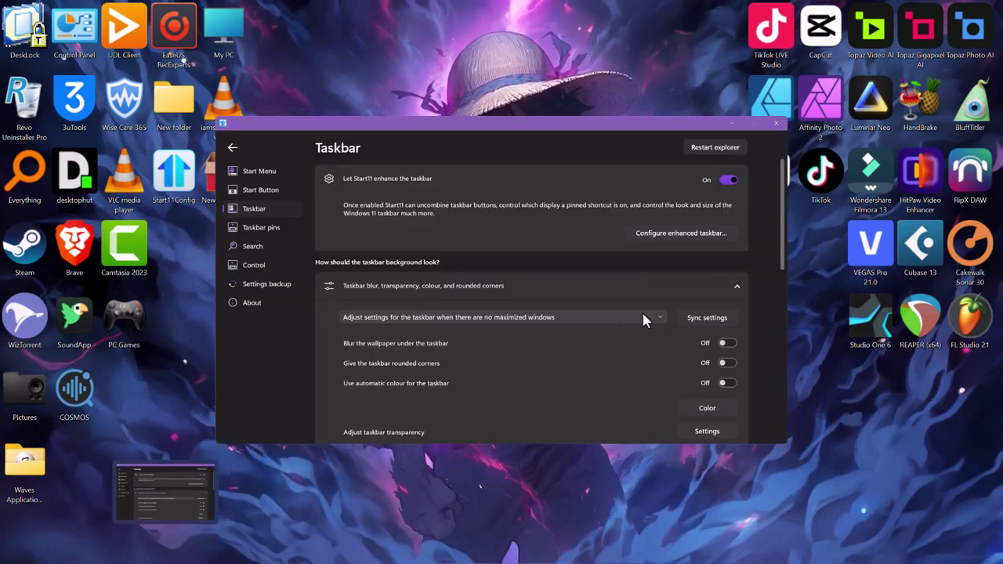
left_click(732, 125)
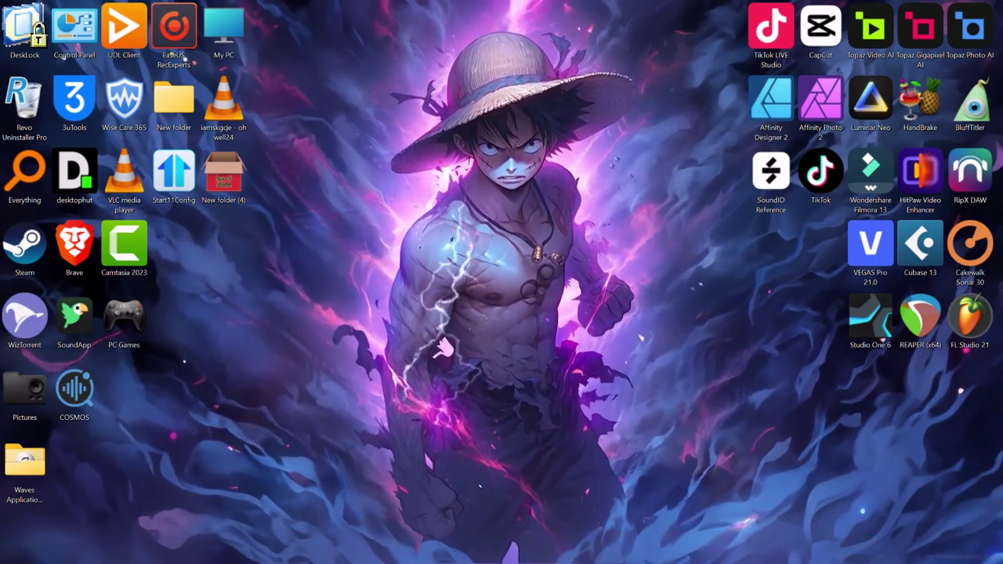
mouse_move(329, 561)
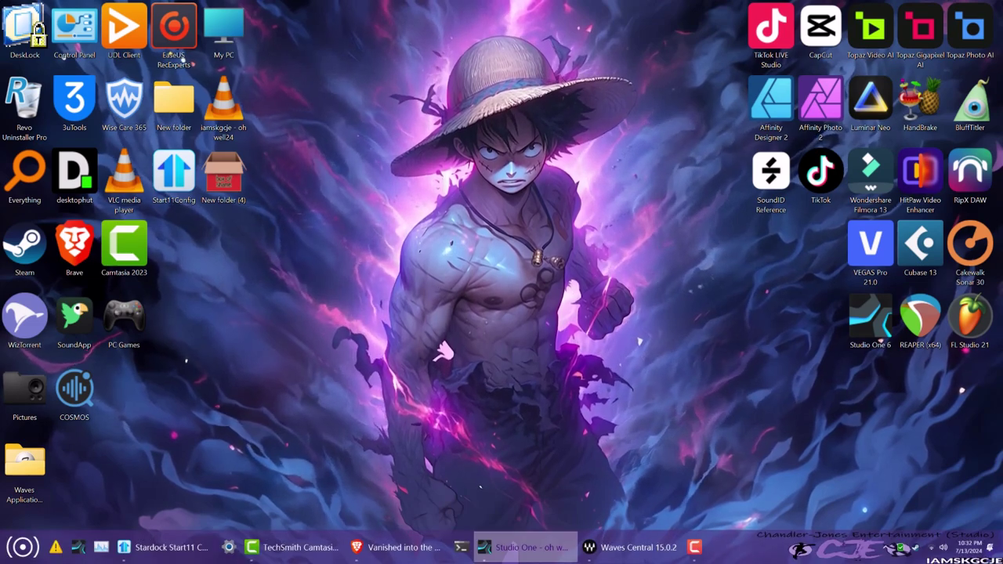
right_click(185, 558)
left_click(189, 514)
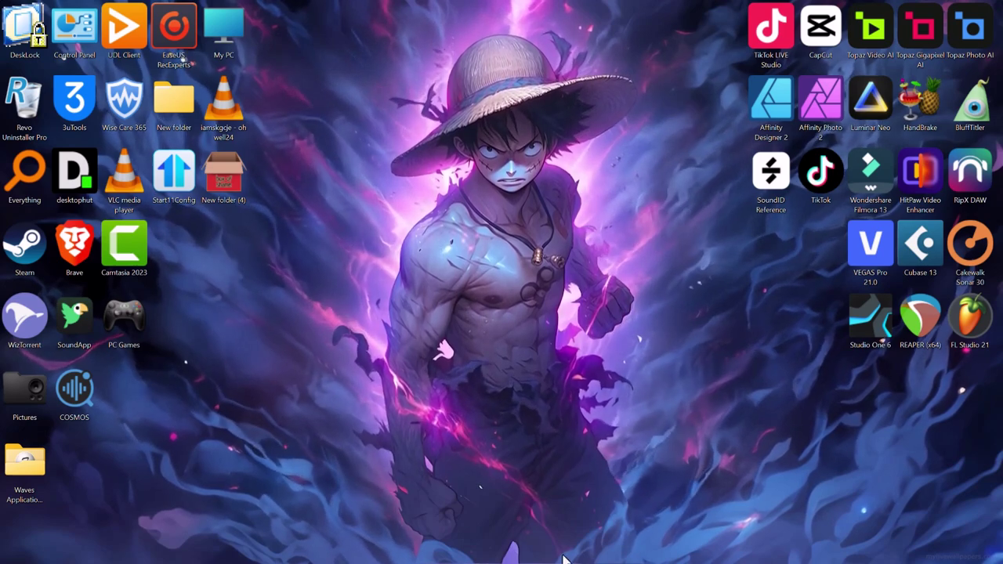
Switch to Studio One and show its About information in a window moved clear of the arrangement
key("super")
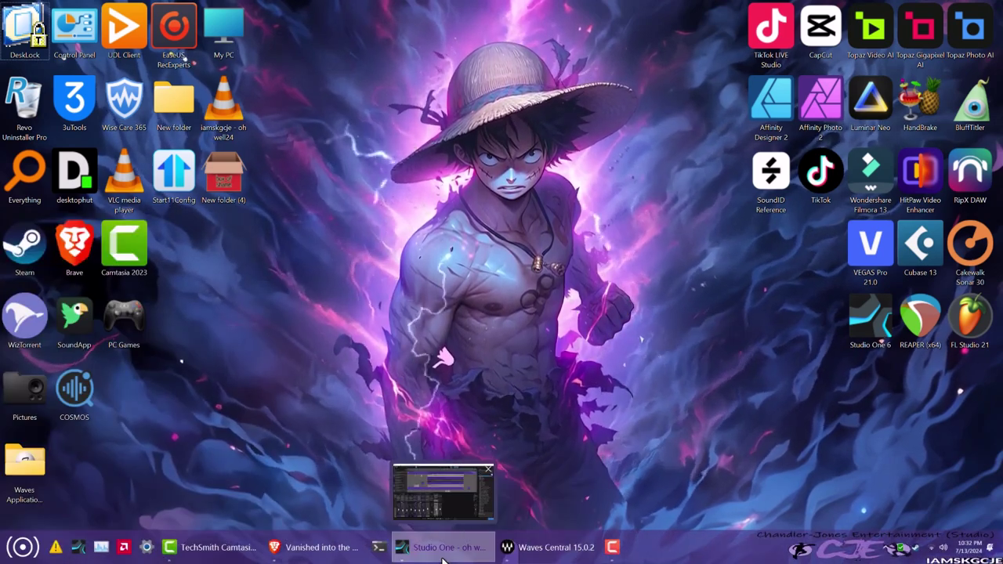
left_click(446, 546)
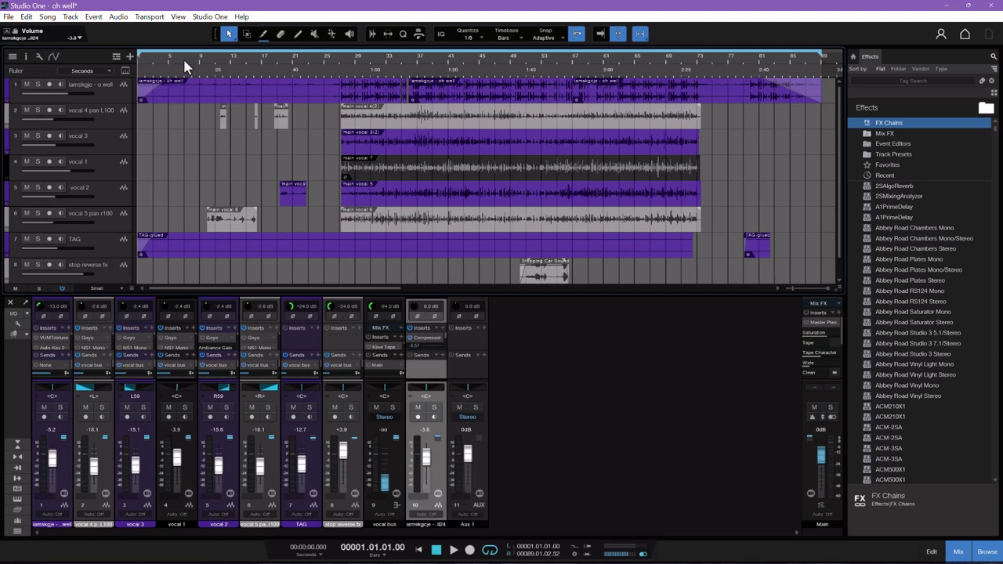
left_click(242, 16)
left_click(252, 179)
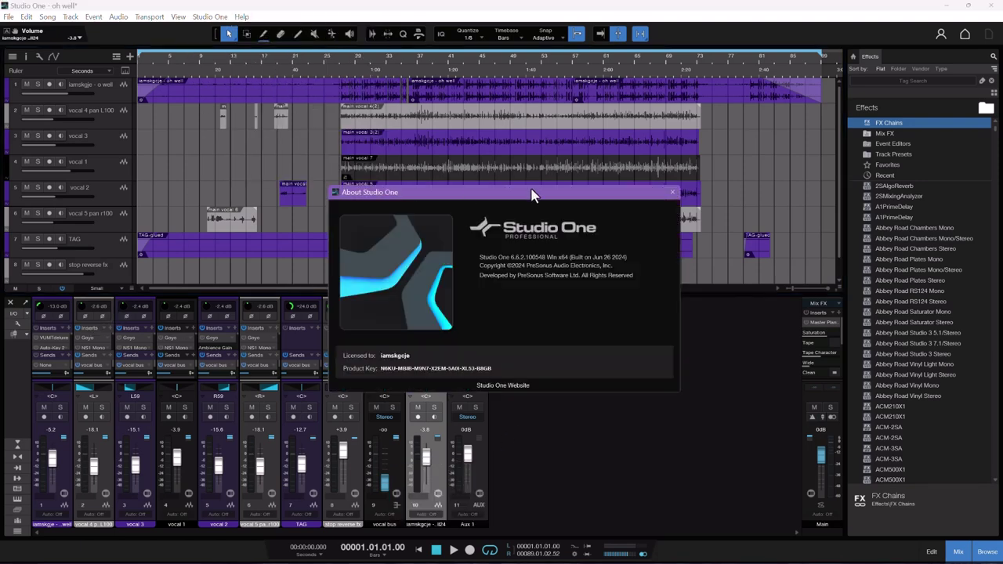
left_click_drag(517, 191, 682, 327)
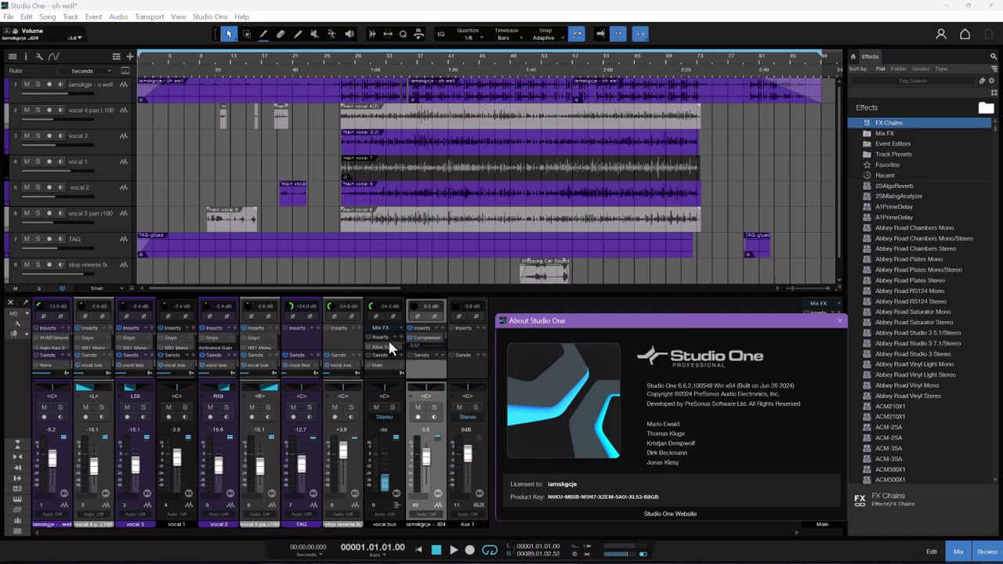
Close the About Studio One window and start playback of the song from the beginning
left_click(452, 550)
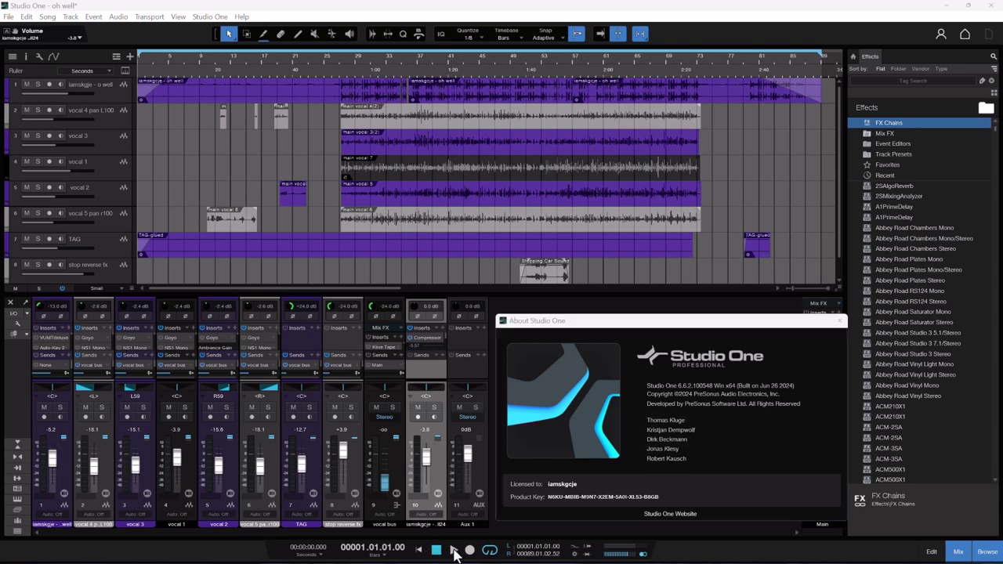
left_click(839, 321)
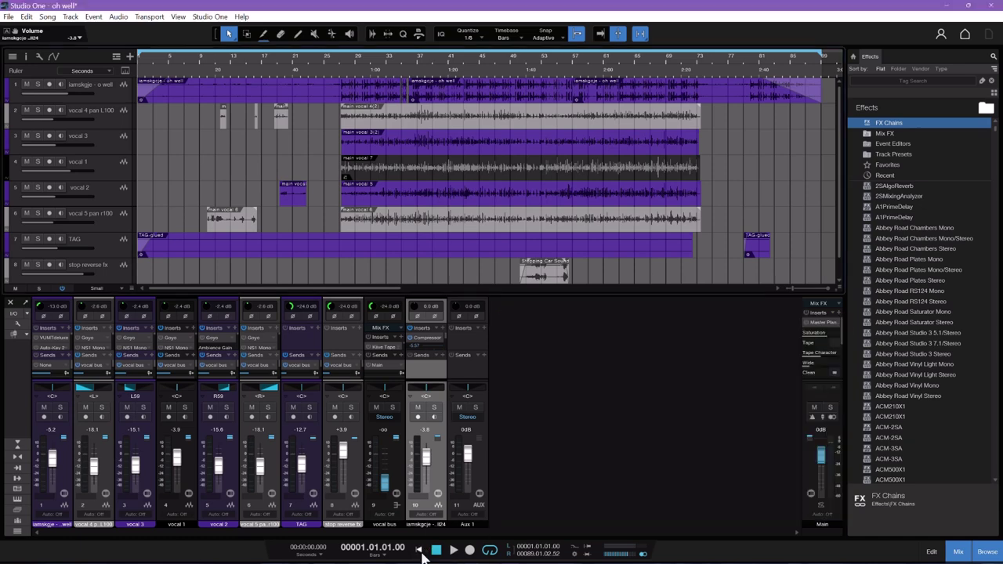
left_click(454, 551)
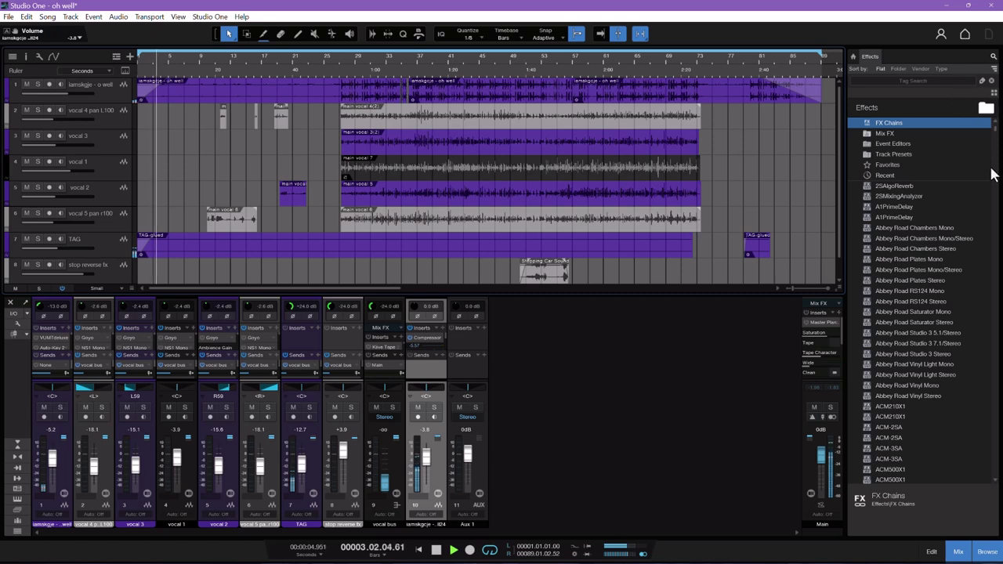
Browse the full alphabetical list of installed effects plug-ins, from the Abbey Road entries through UAD to Z-Noise
scroll(958, 206, "down", 3)
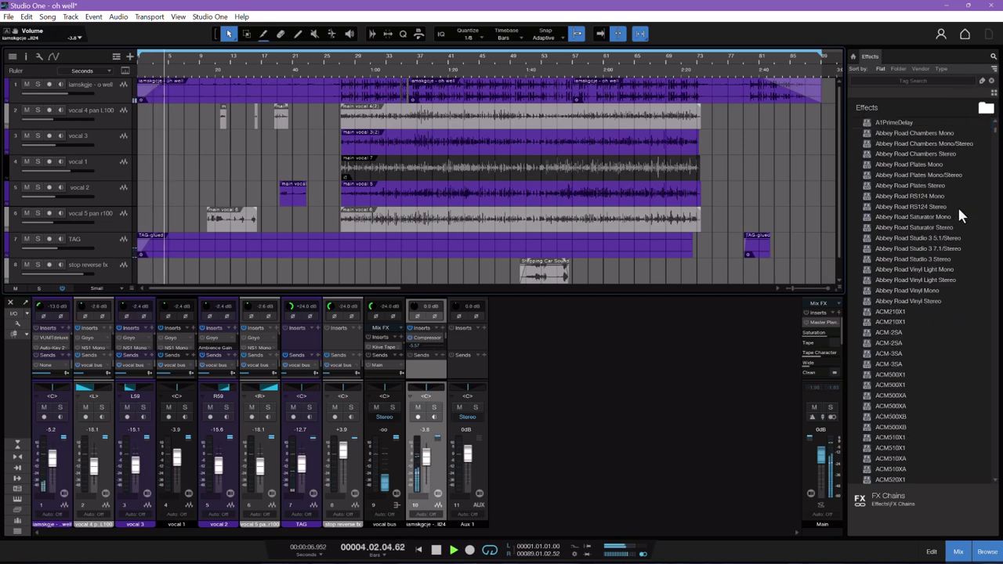
scroll(958, 206, "down", 10)
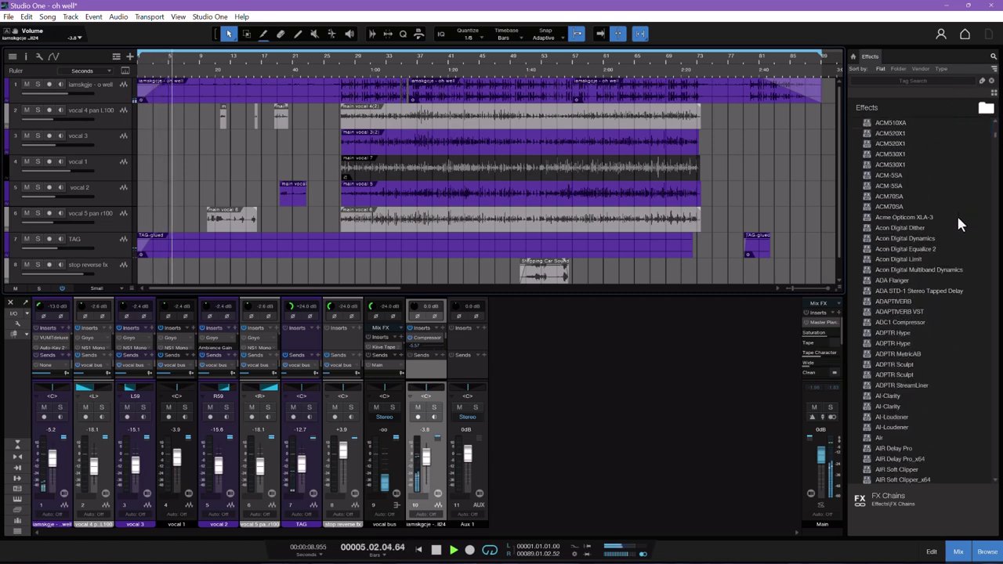
scroll(997, 488, "down", 3)
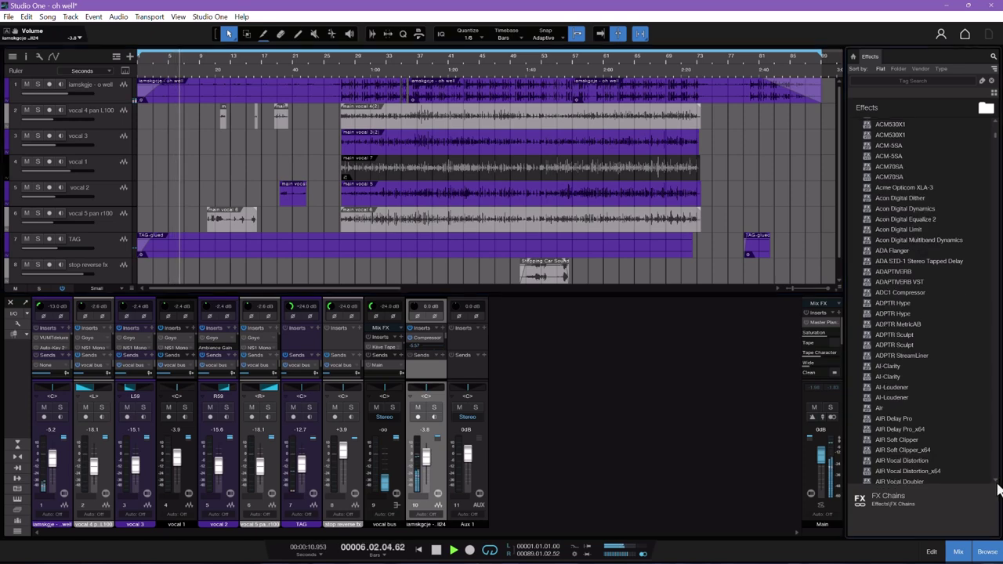
scroll(997, 488, "down", 6)
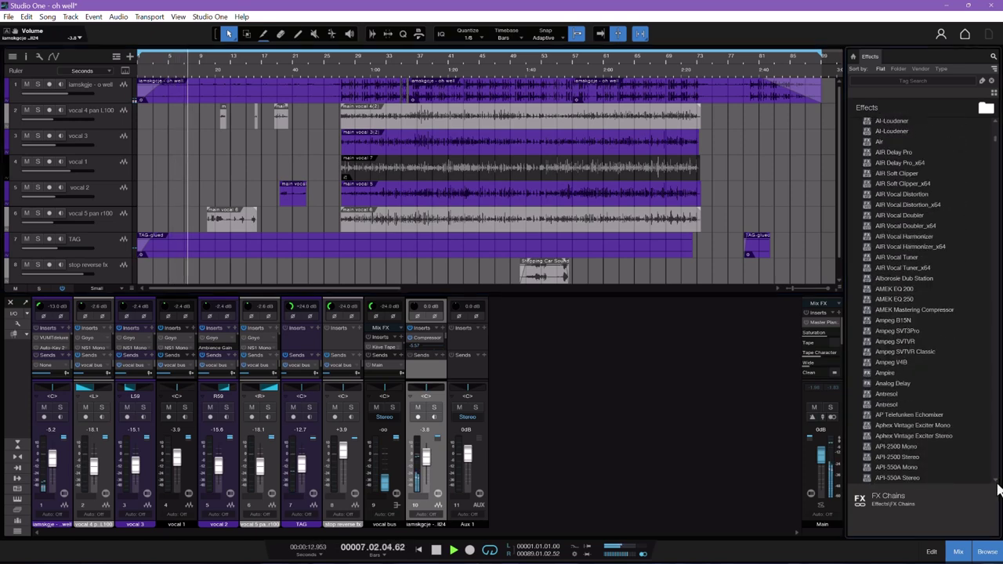
scroll(997, 488, "down", 6)
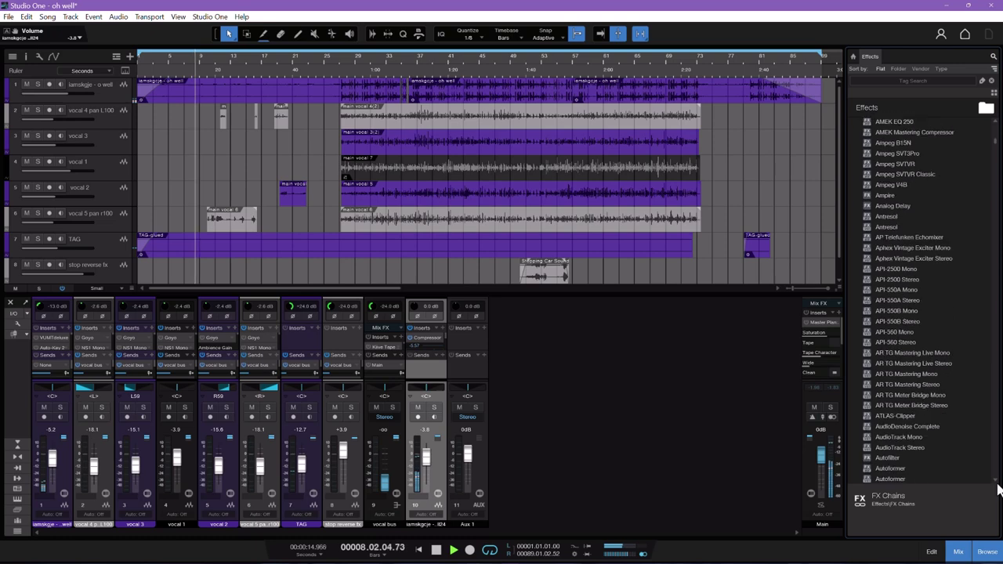
scroll(997, 488, "down", 6)
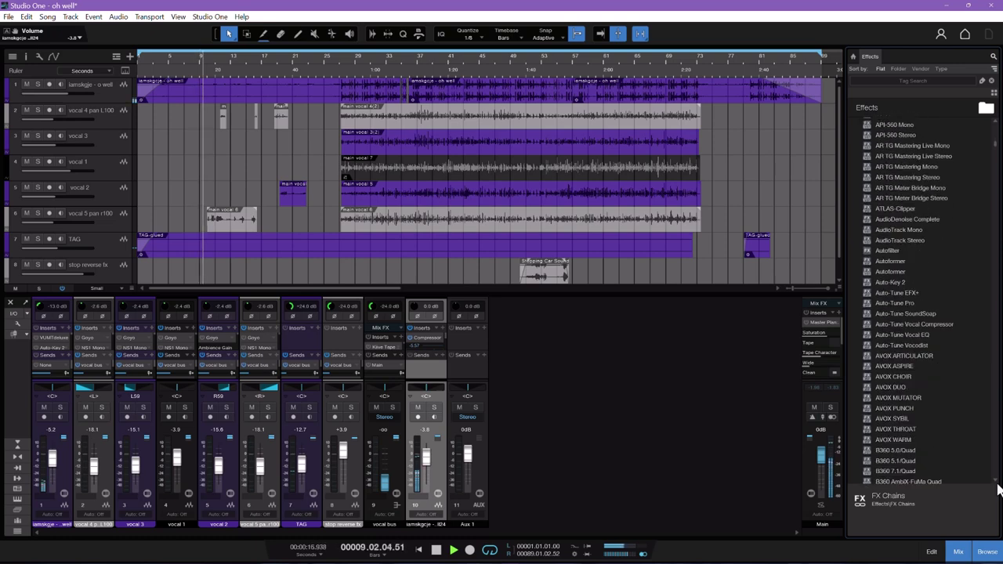
scroll(997, 487, "down", 6)
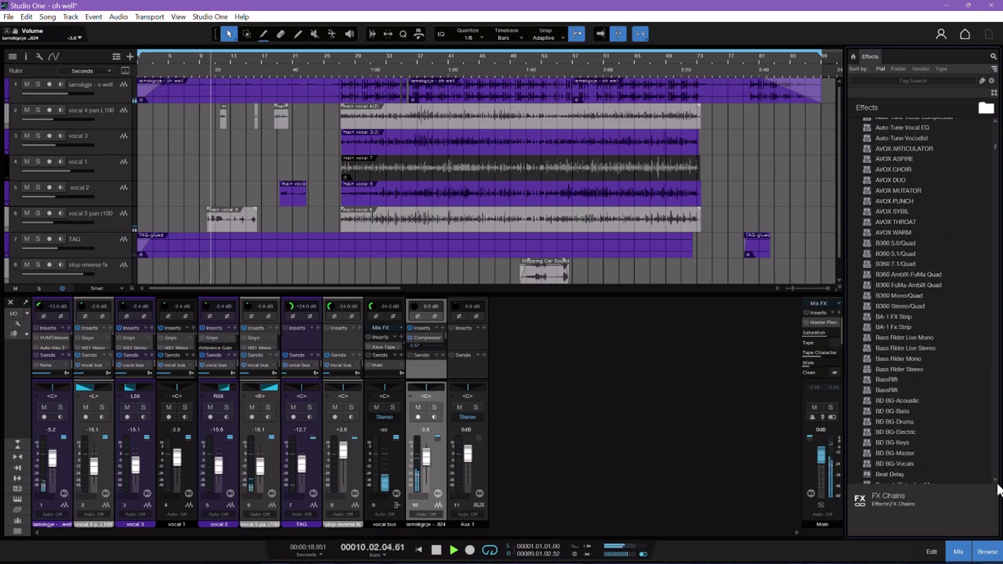
scroll(998, 488, "down", 8)
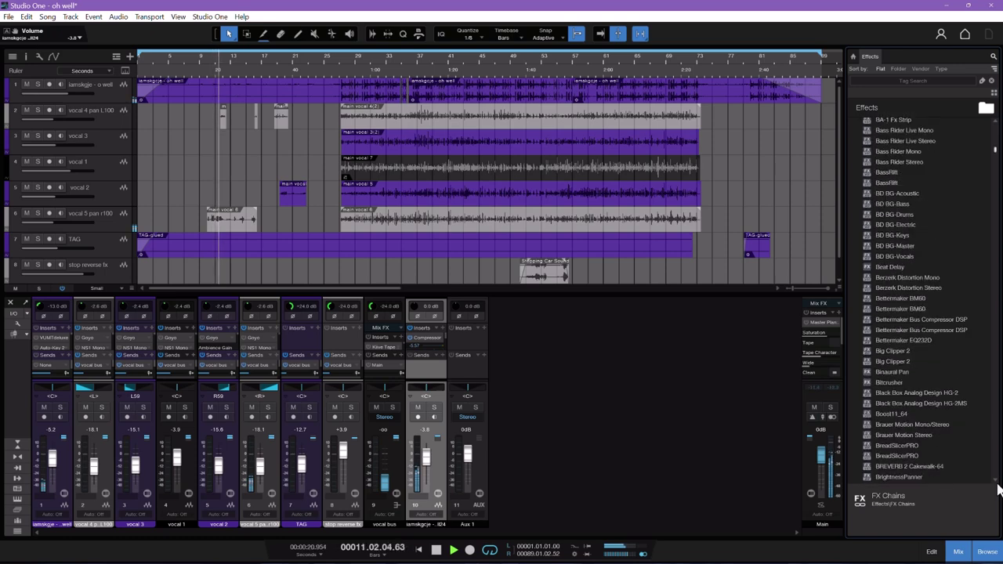
scroll(997, 487, "down", 6)
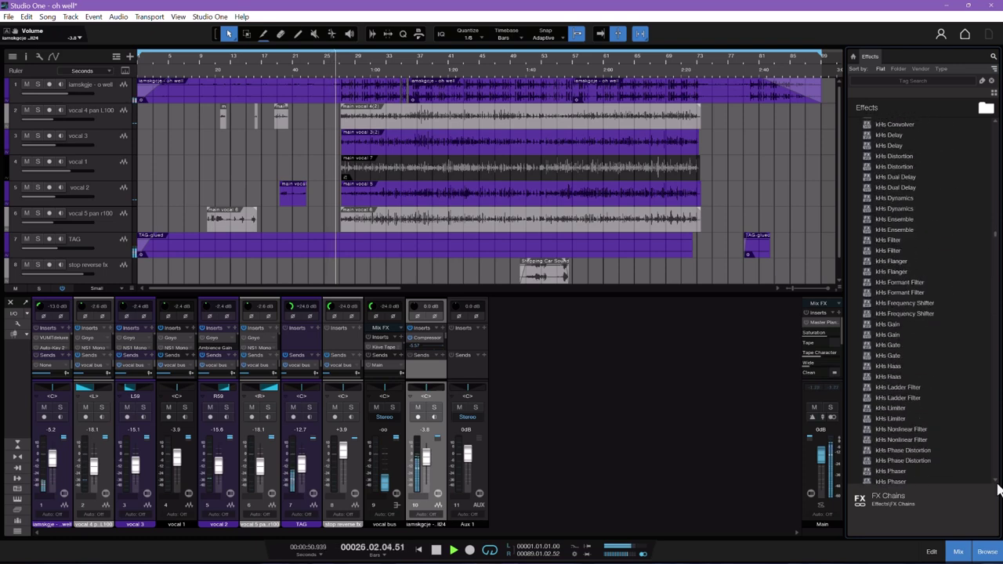
scroll(998, 489, "down", 7)
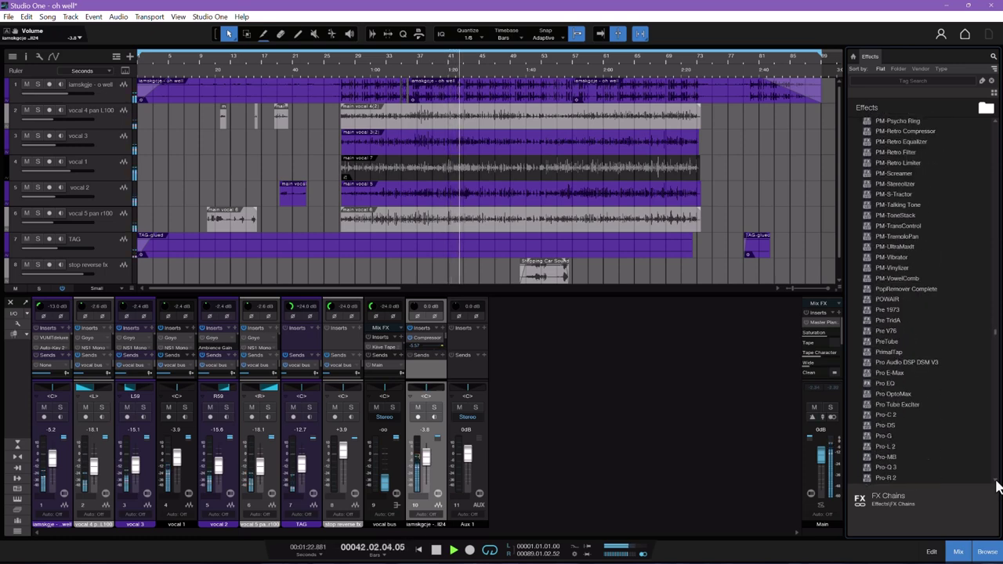
scroll(996, 482, "down", 1)
scroll(996, 485, "down", 8)
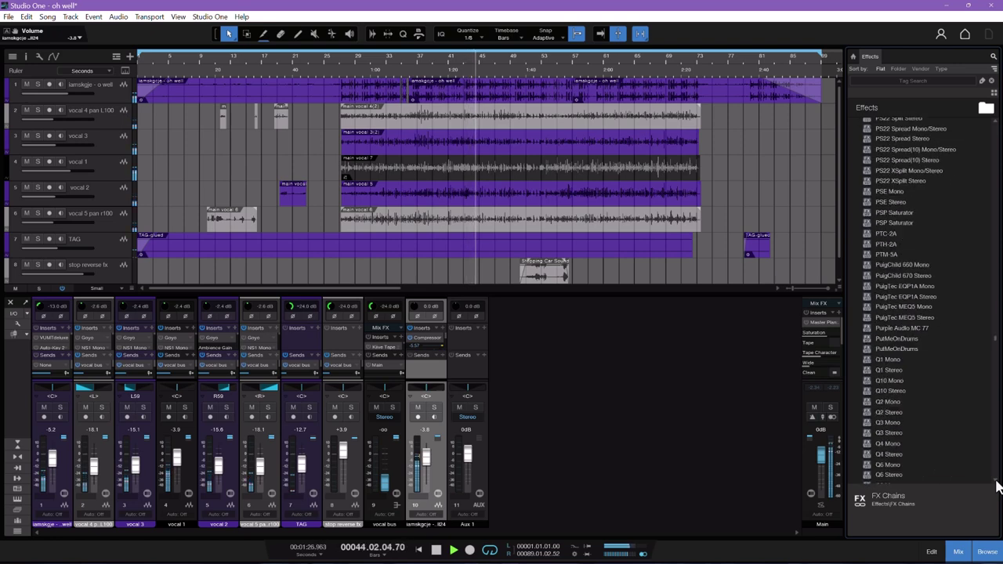
scroll(996, 485, "down", 7)
scroll(996, 485, "down", 12)
scroll(996, 485, "down", 4)
scroll(996, 485, "down", 11)
scroll(996, 488, "down", 4)
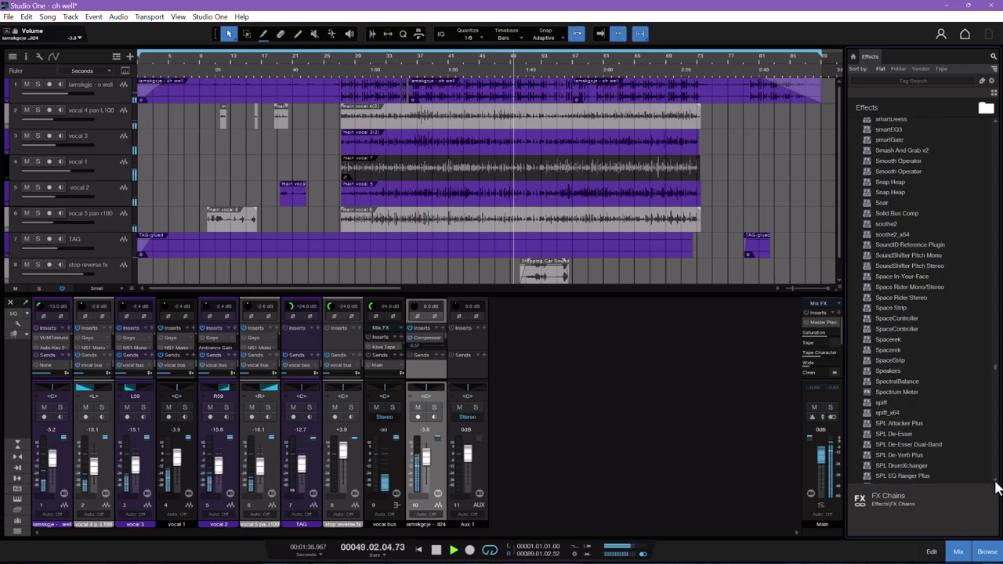
scroll(996, 488, "down", 7)
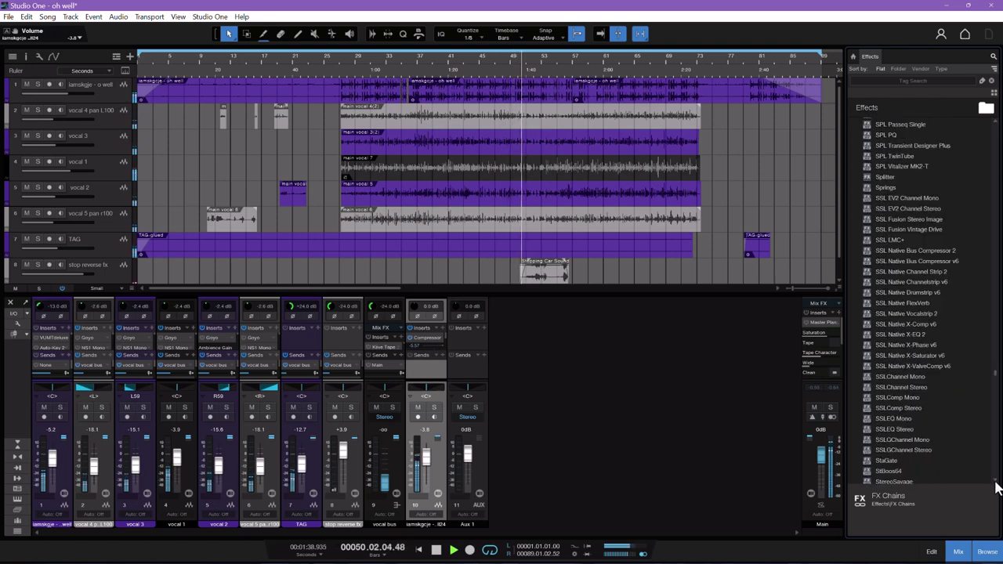
scroll(996, 488, "down", 2)
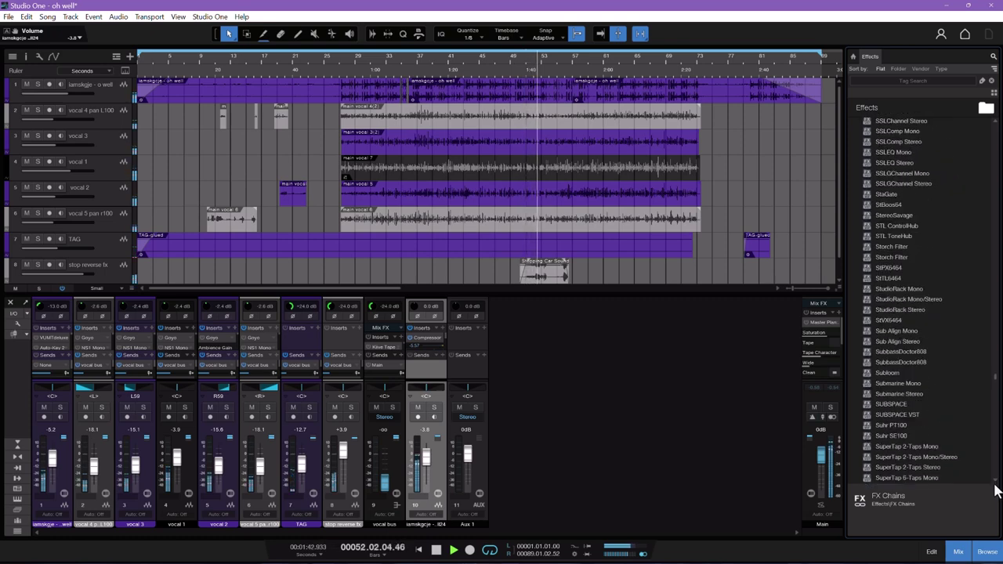
scroll(996, 487, "down", 2)
scroll(998, 488, "down", 11)
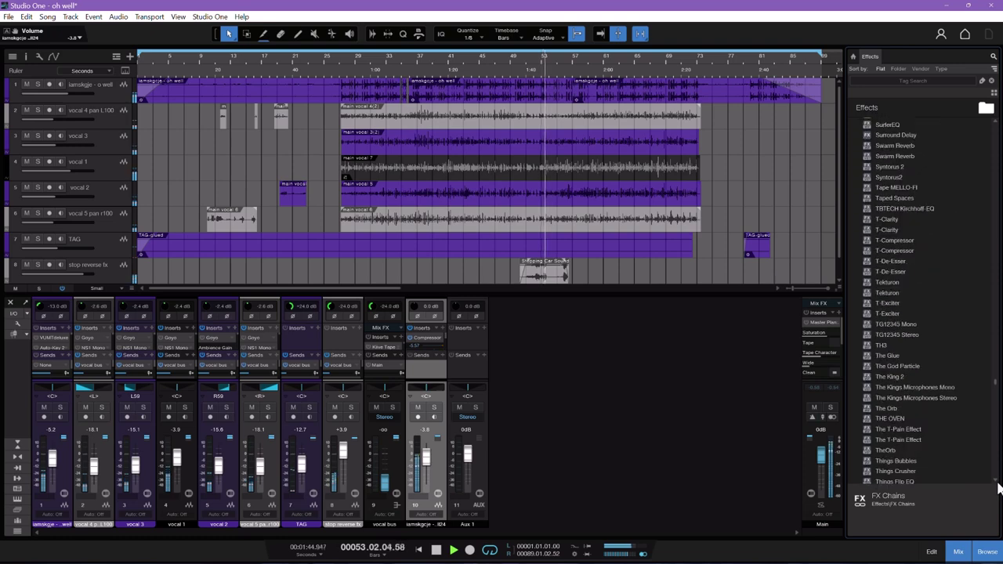
scroll(998, 488, "down", 9)
scroll(998, 487, "down", 5)
scroll(998, 488, "down", 7)
scroll(998, 488, "down", 7)
scroll(998, 488, "down", 10)
scroll(998, 487, "down", 7)
scroll(998, 487, "down", 7)
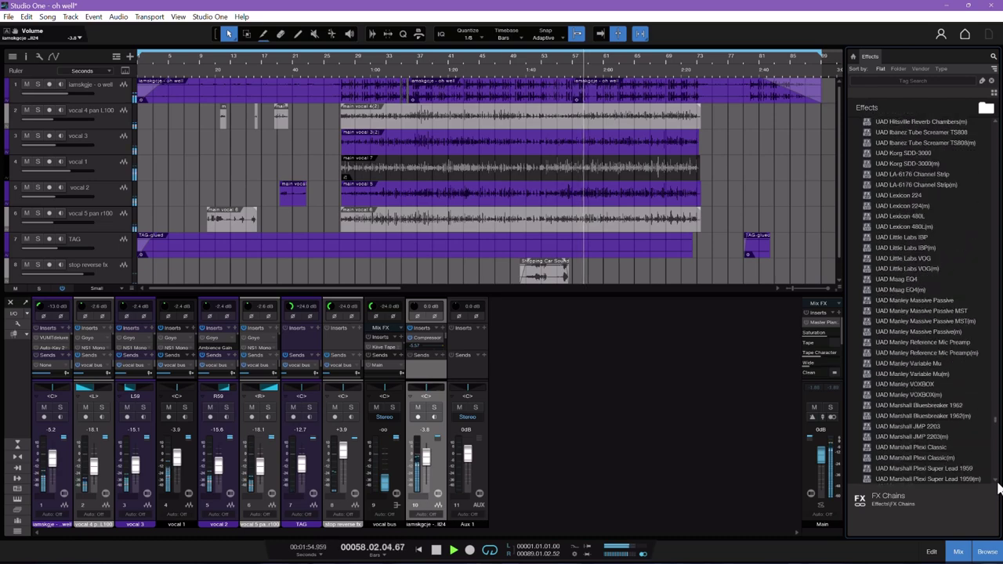
scroll(998, 487, "down", 14)
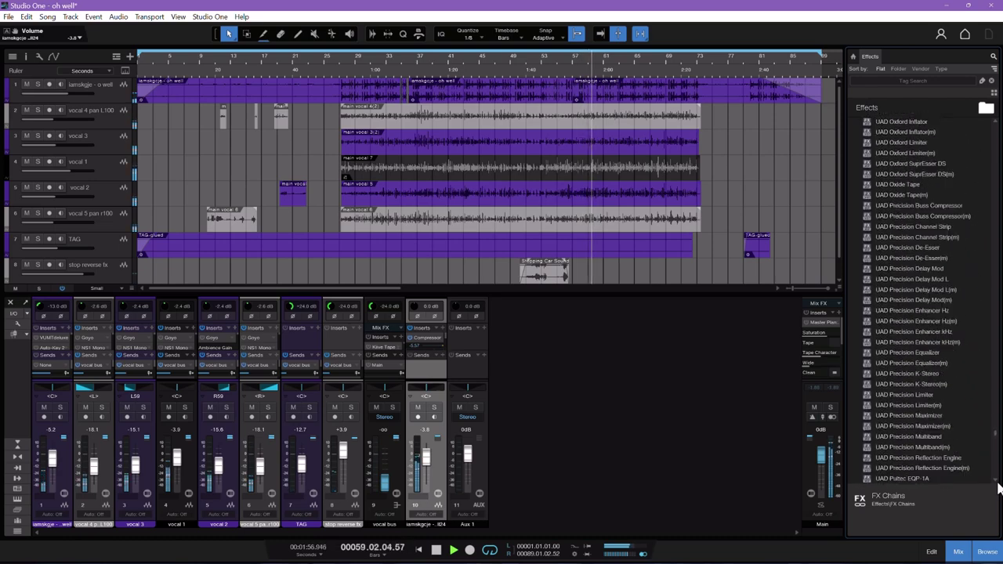
scroll(998, 488, "down", 7)
scroll(998, 487, "down", 20)
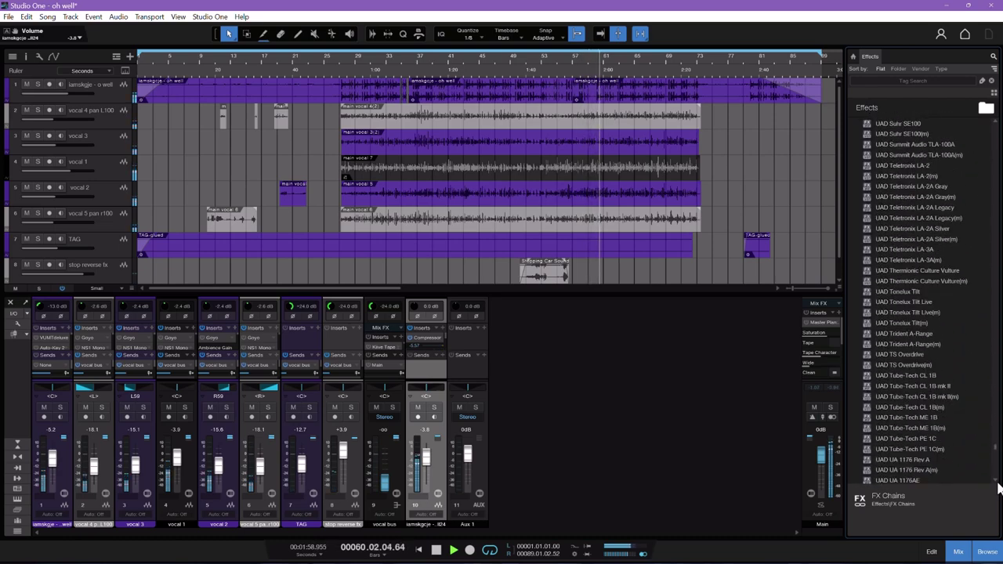
scroll(997, 488, "down", 20)
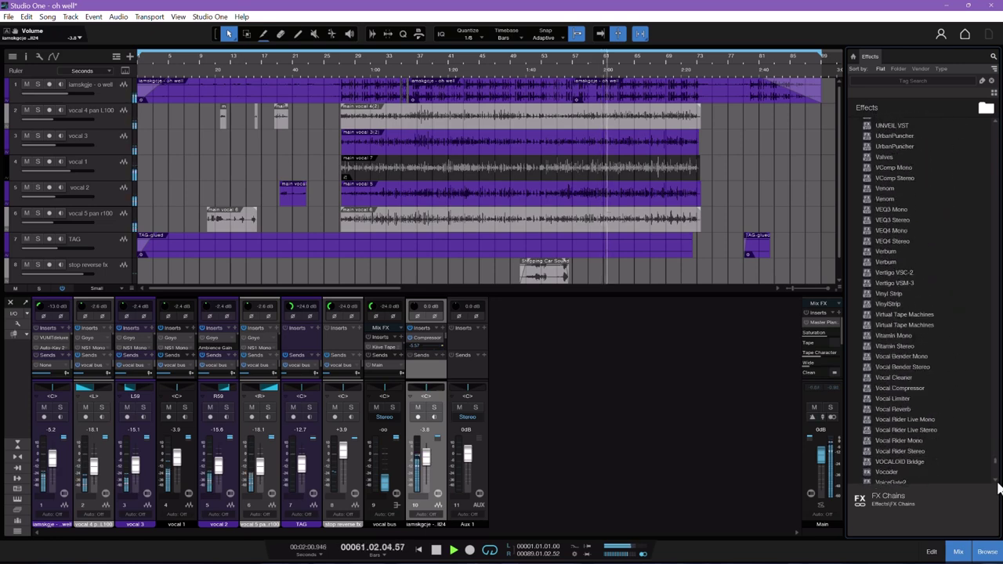
scroll(998, 488, "down", 4)
scroll(998, 487, "down", 2)
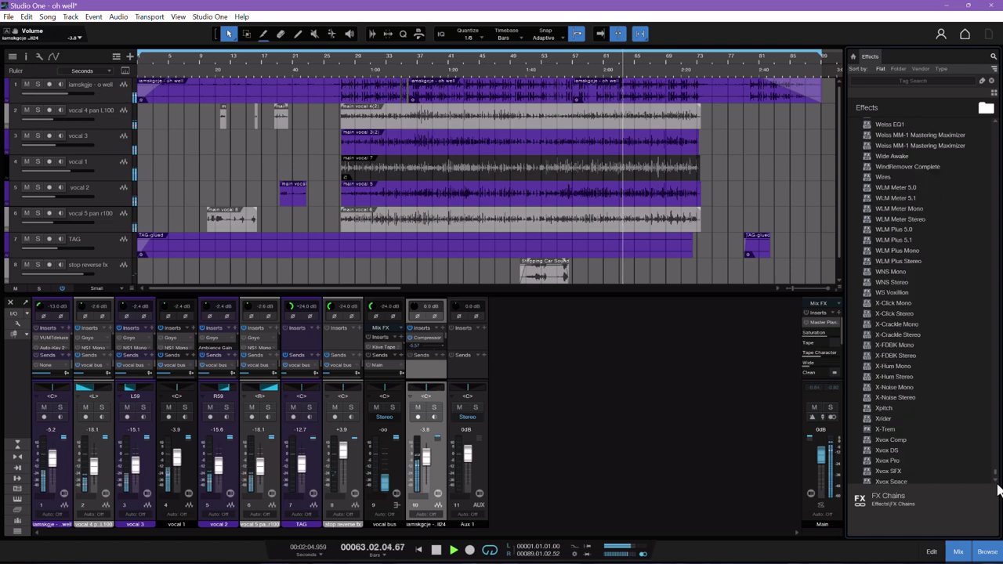
scroll(998, 487, "down", 1)
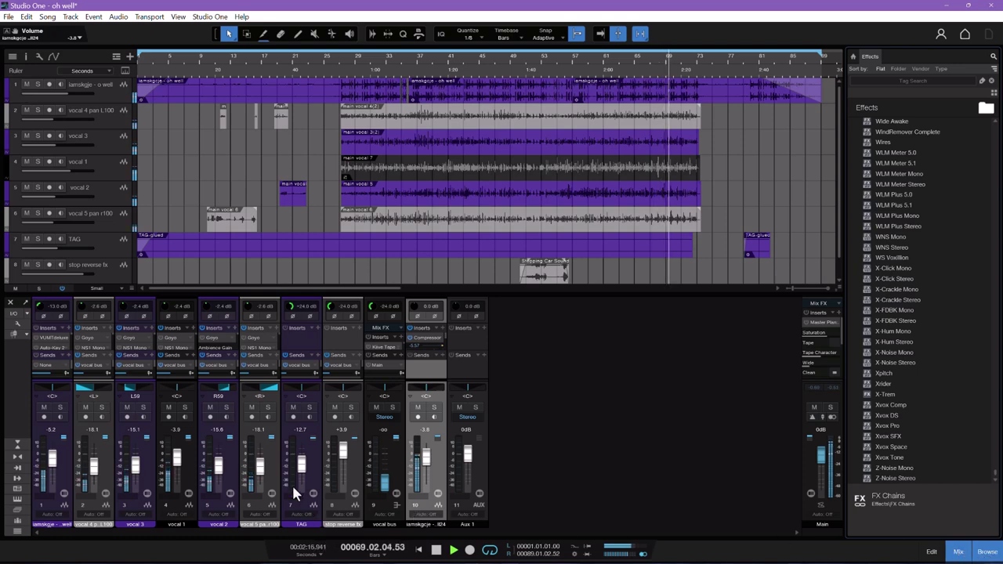
Enlarge the Sends area of the mixer channels so another send row fits above the pan controls
left_click_drag(230, 381, 228, 395)
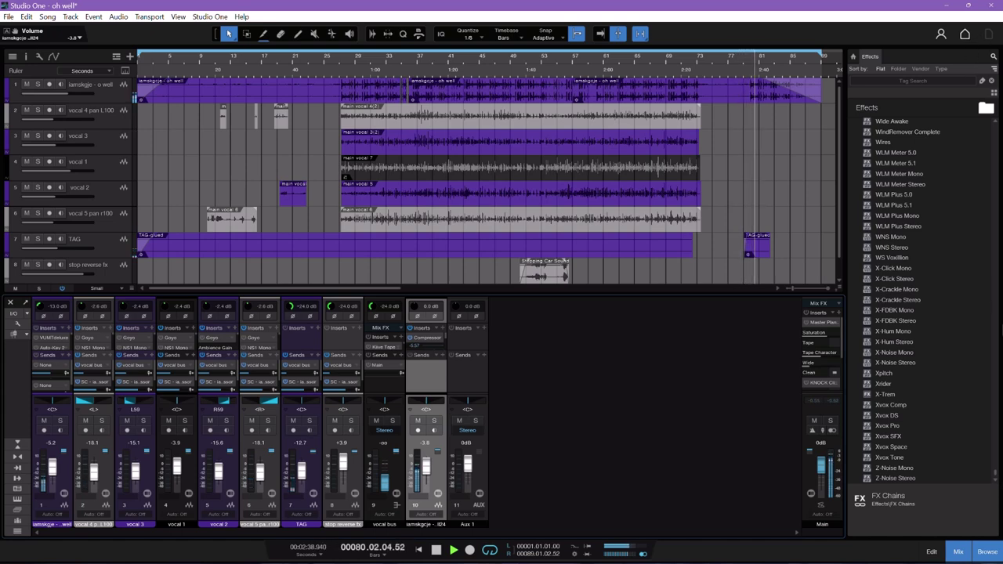
Minimise Studio One, examine the games in the desktop's PC Games folder in a maximised window, and close the folder
left_click(947, 5)
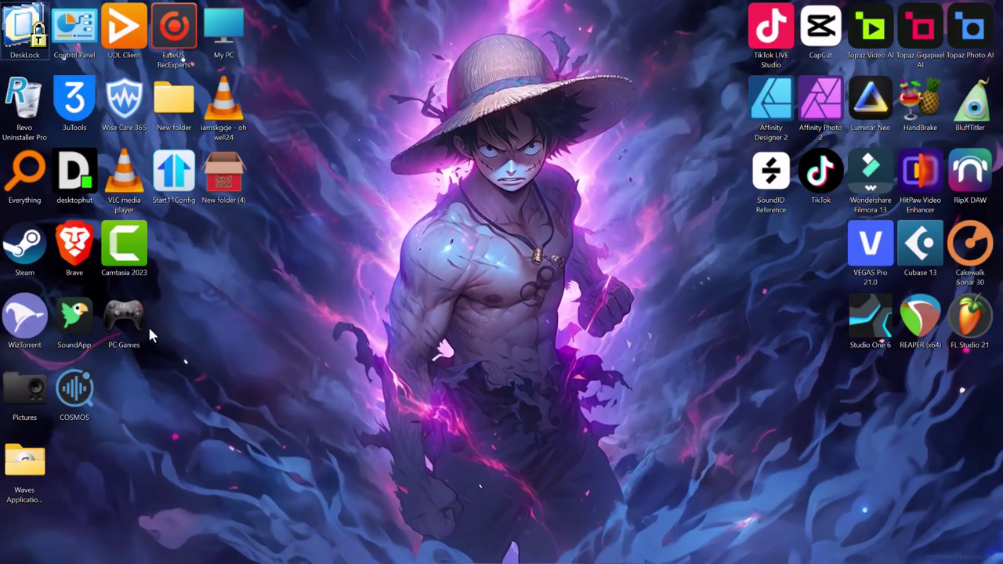
double_click(126, 317)
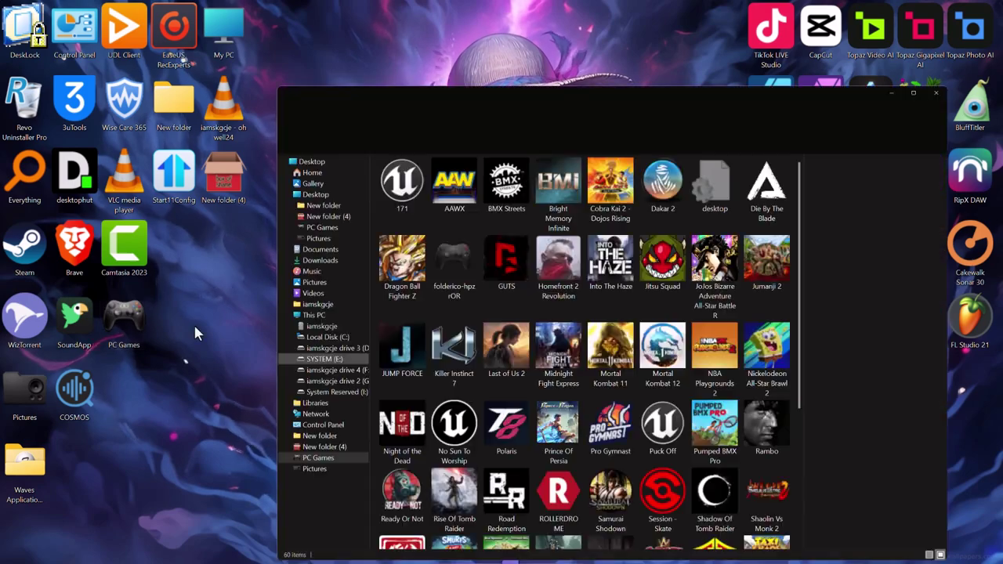
left_click(914, 91)
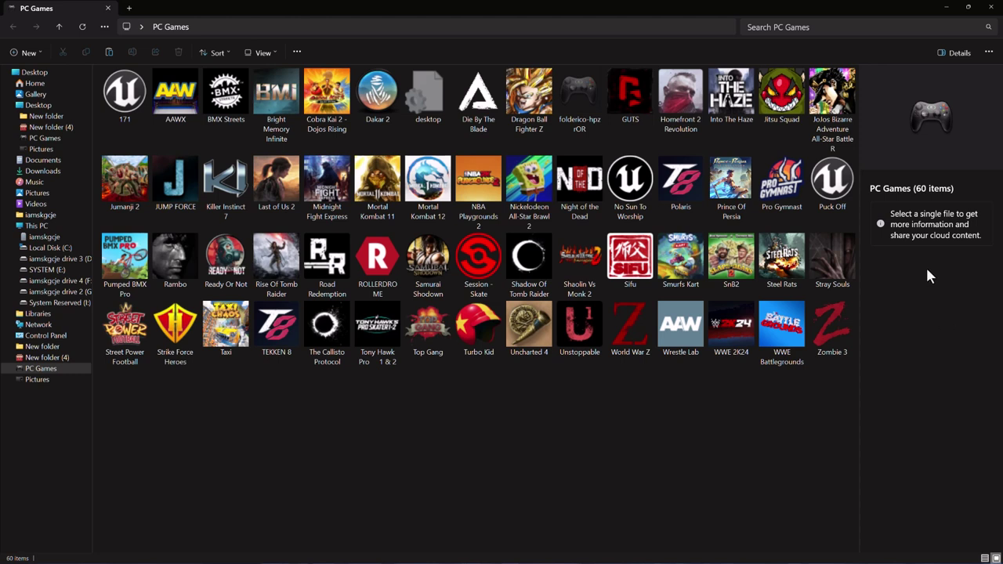
left_click(1000, 7)
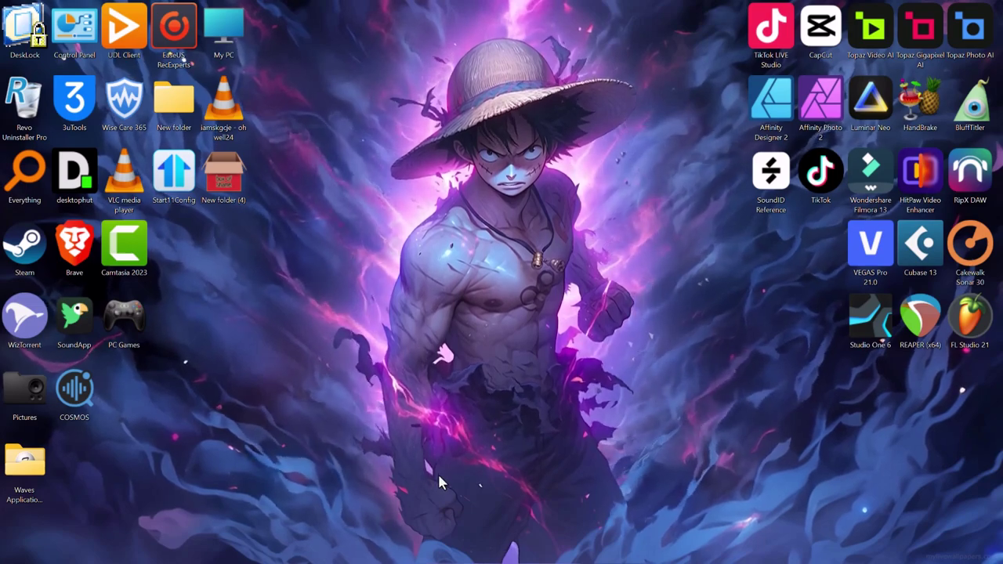
Switch back to Studio One and the open song "oh well"
key("super")
left_click(406, 540)
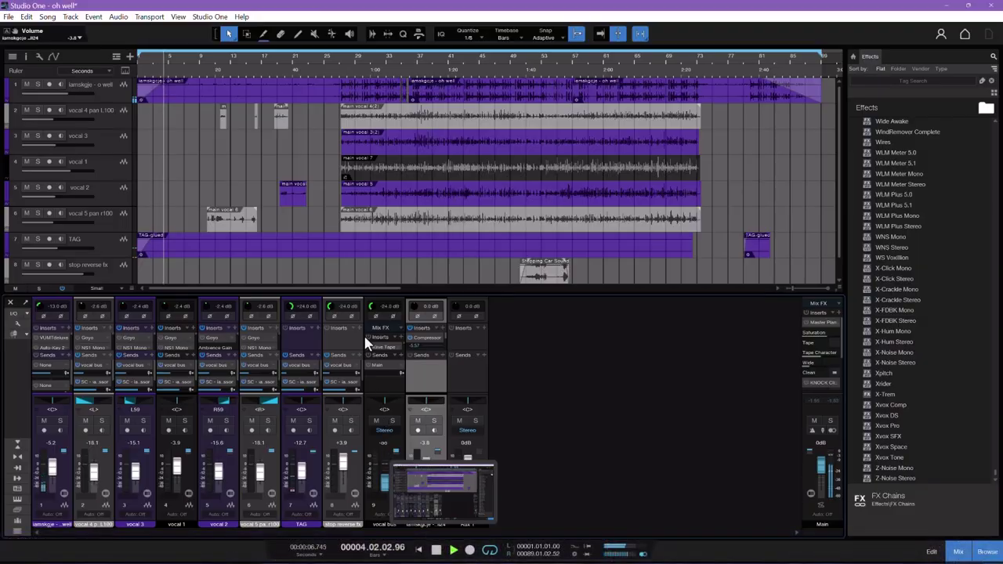